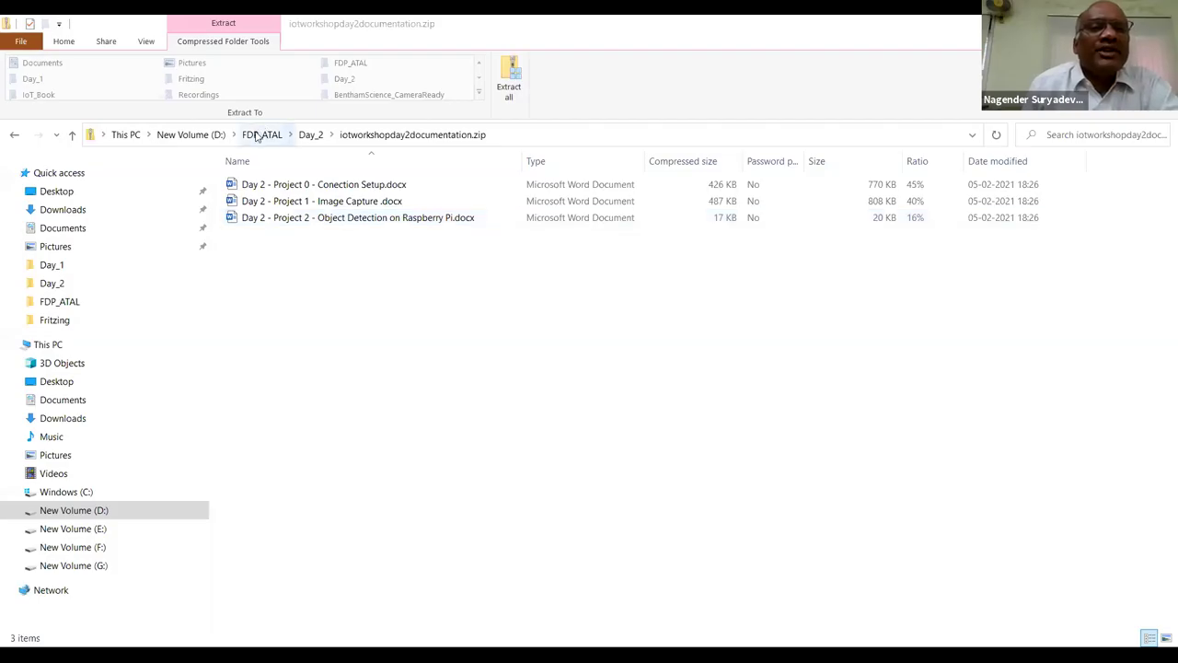
- Return to the Day_2 folder under FDP_ATAL and open iotworkshopday2documentation.zip
{"action": "left_click", "coordinate": [258, 135]}
{"action": "double_click", "coordinate": [285, 582]}
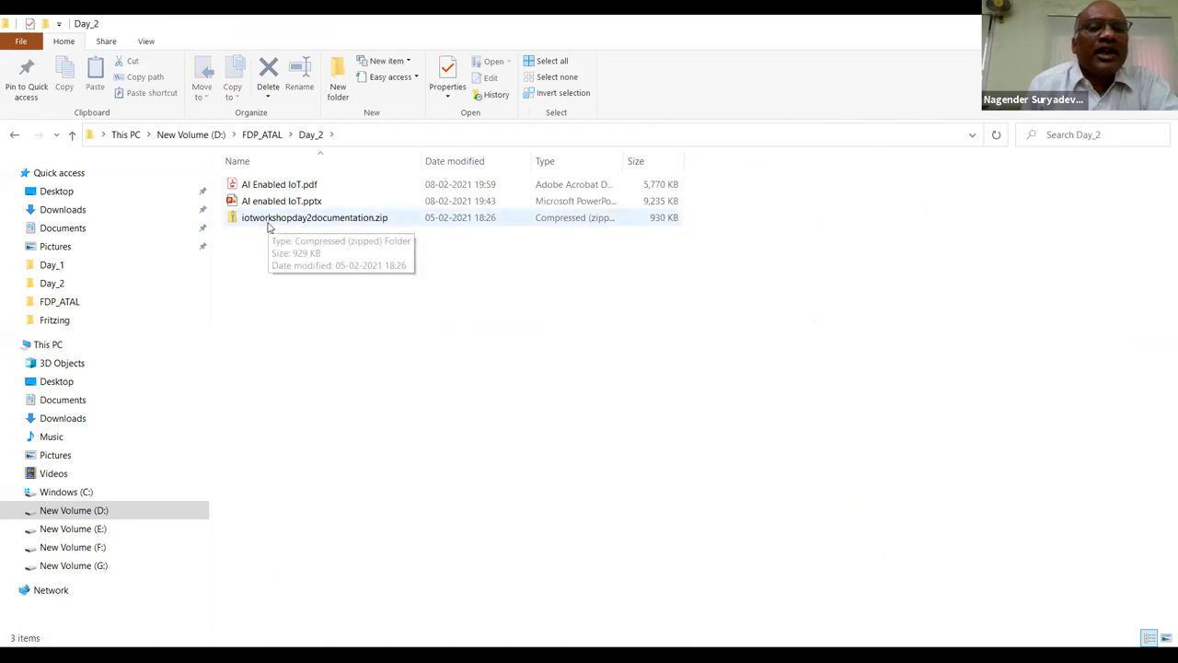
{"action": "double_click", "coordinate": [349, 218]}
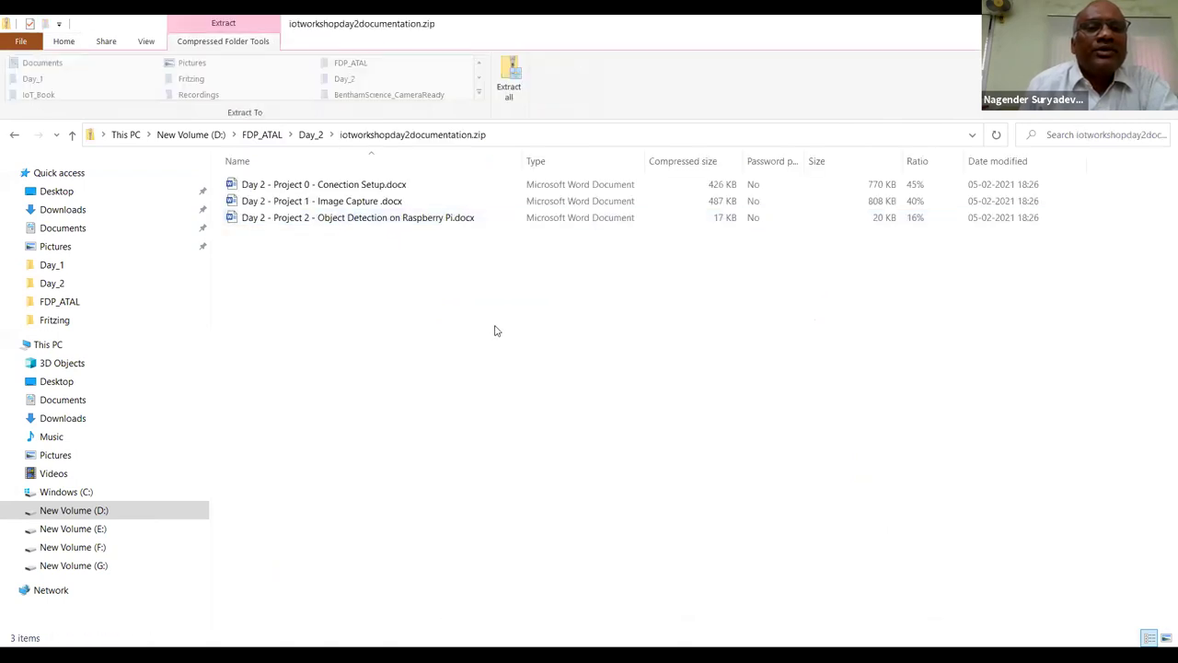
- Go through the Connection Setup, Image Capture and Object Detection project documents in the archive, selecting each in turn
{"action": "left_click", "coordinate": [412, 187]}
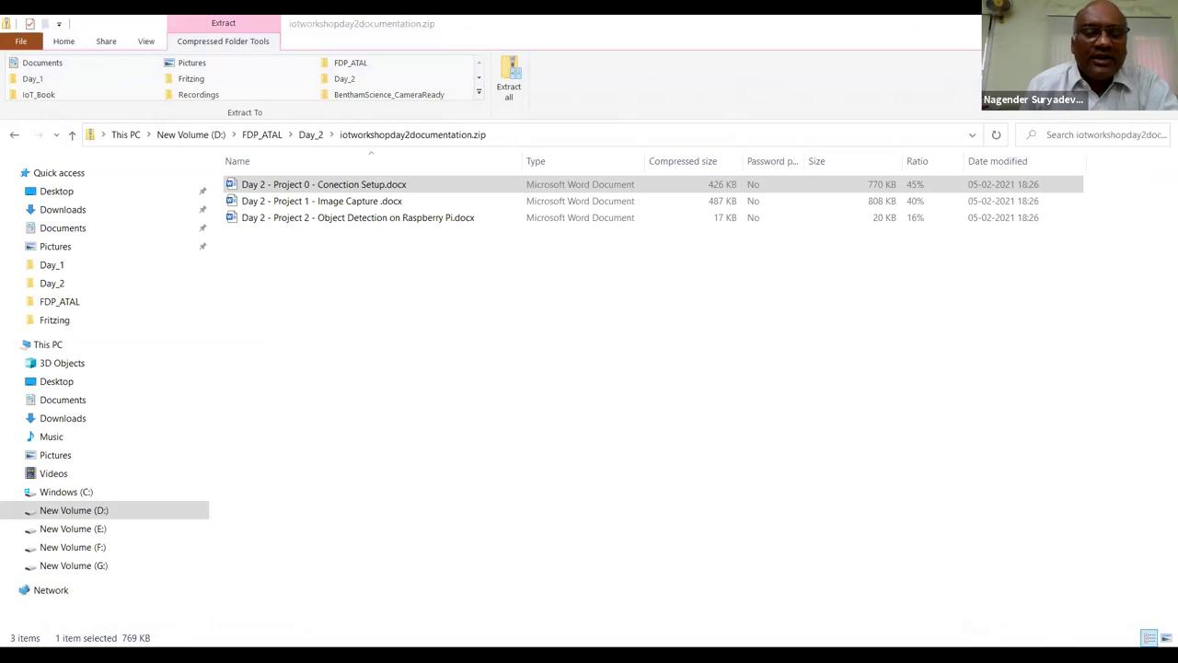
{"action": "left_click", "coordinate": [384, 203]}
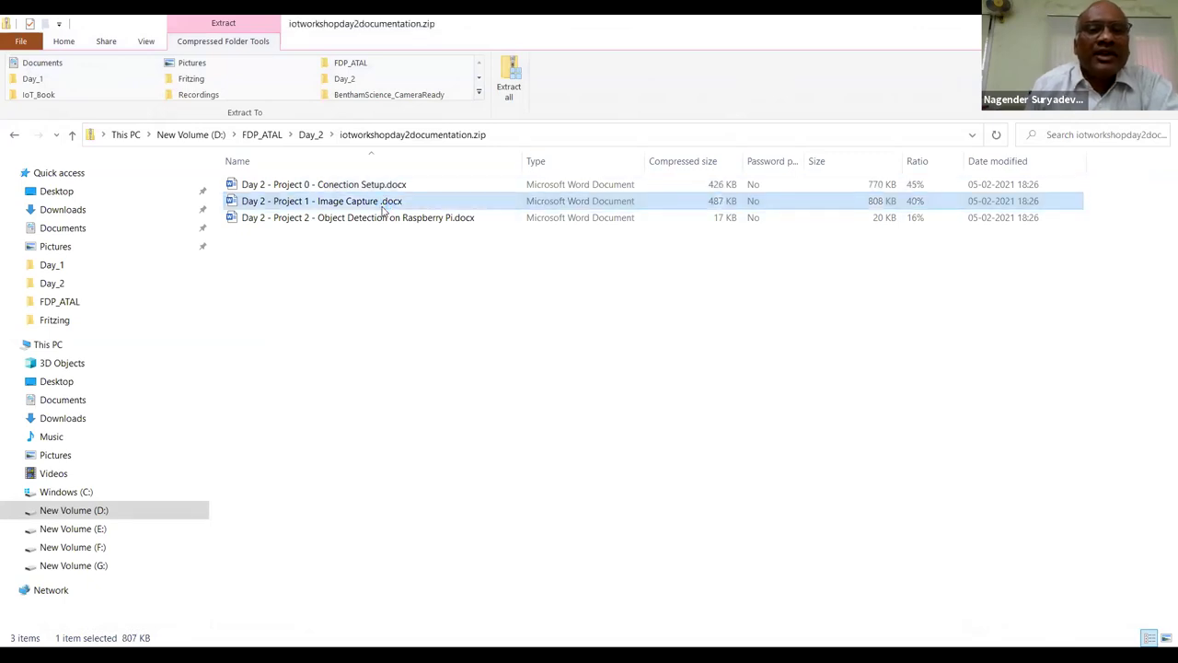
{"action": "double_click", "coordinate": [383, 210]}
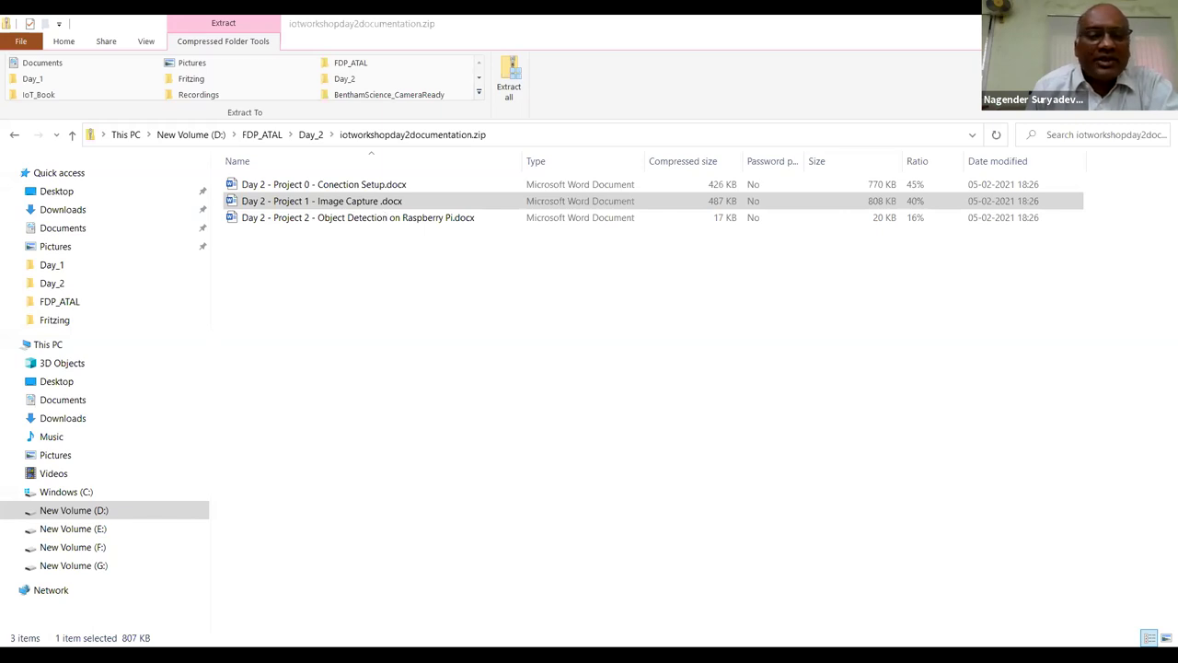
{"action": "left_click", "coordinate": [376, 219]}
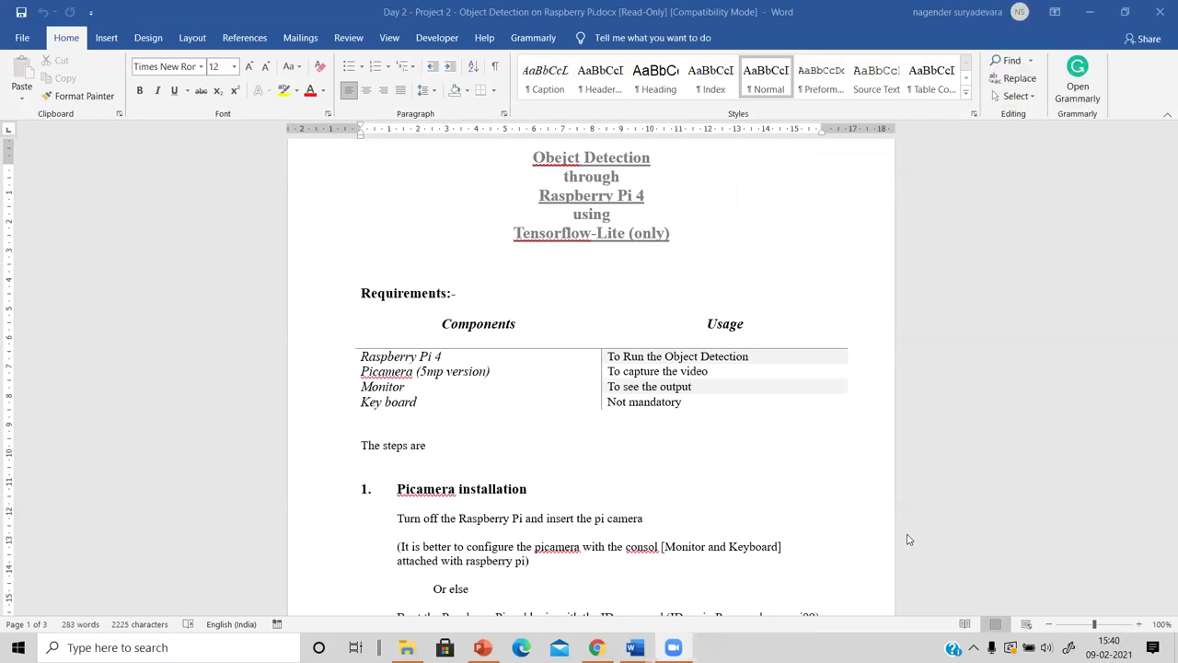
- Minimize the open Word documents and reopen iotworkshopday2documentation.zip from the Day_2 folder
{"action": "left_click", "coordinate": [1089, 11]}
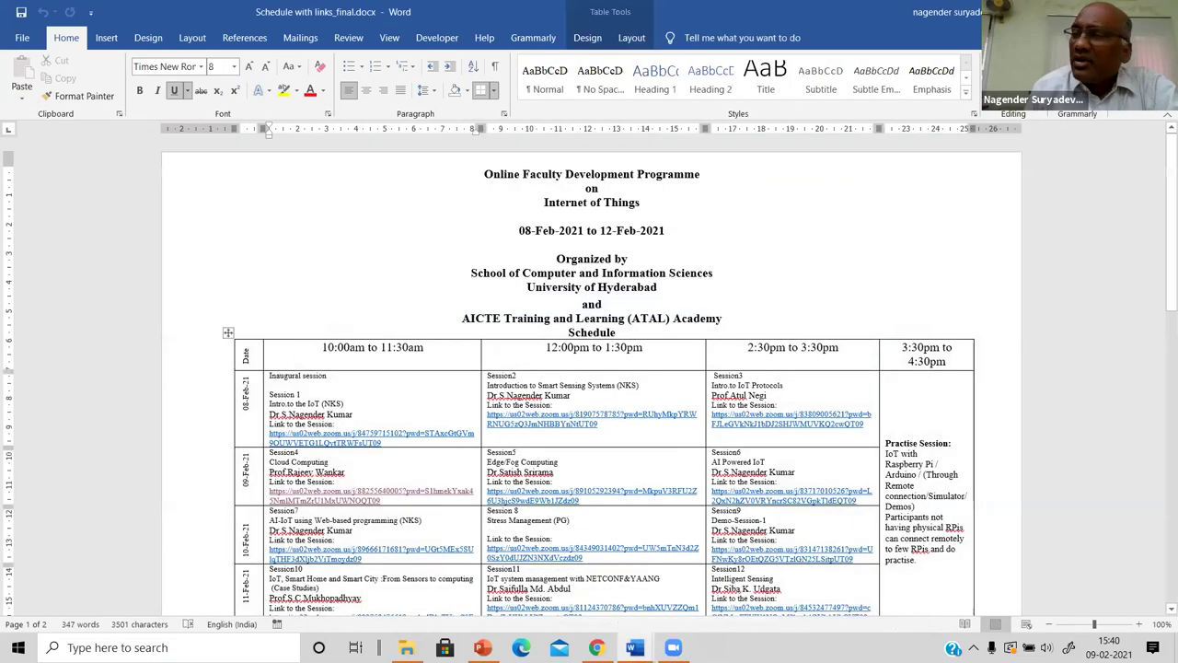
{"action": "left_click", "coordinate": [1092, 9]}
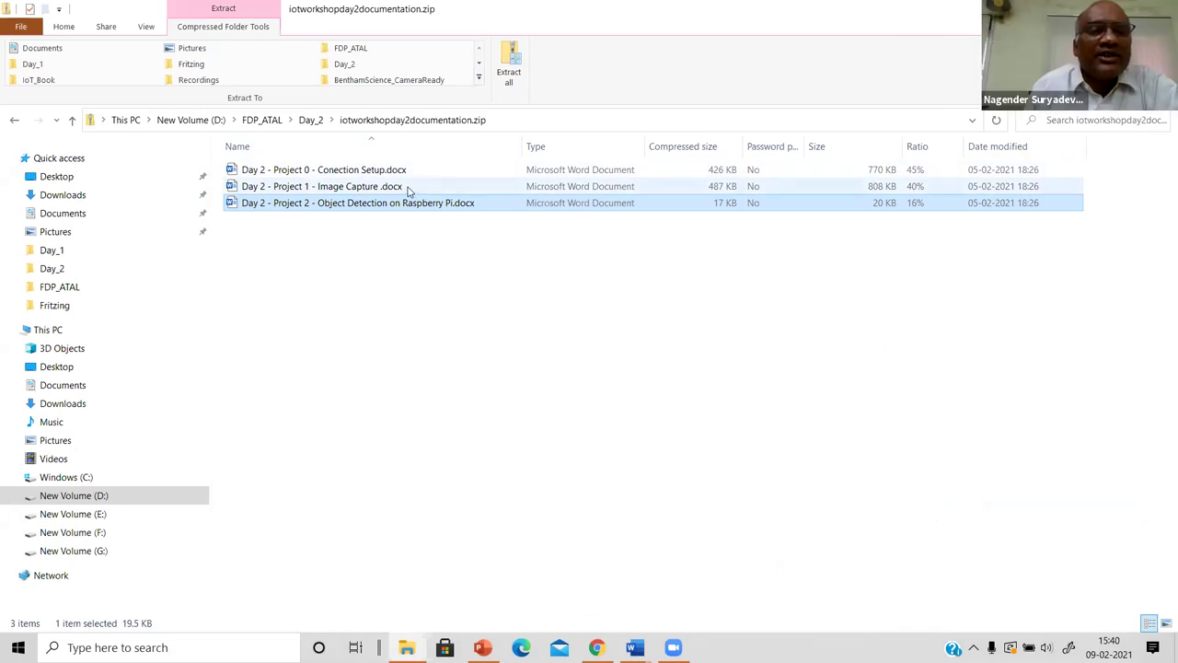
{"action": "left_click", "coordinate": [313, 120]}
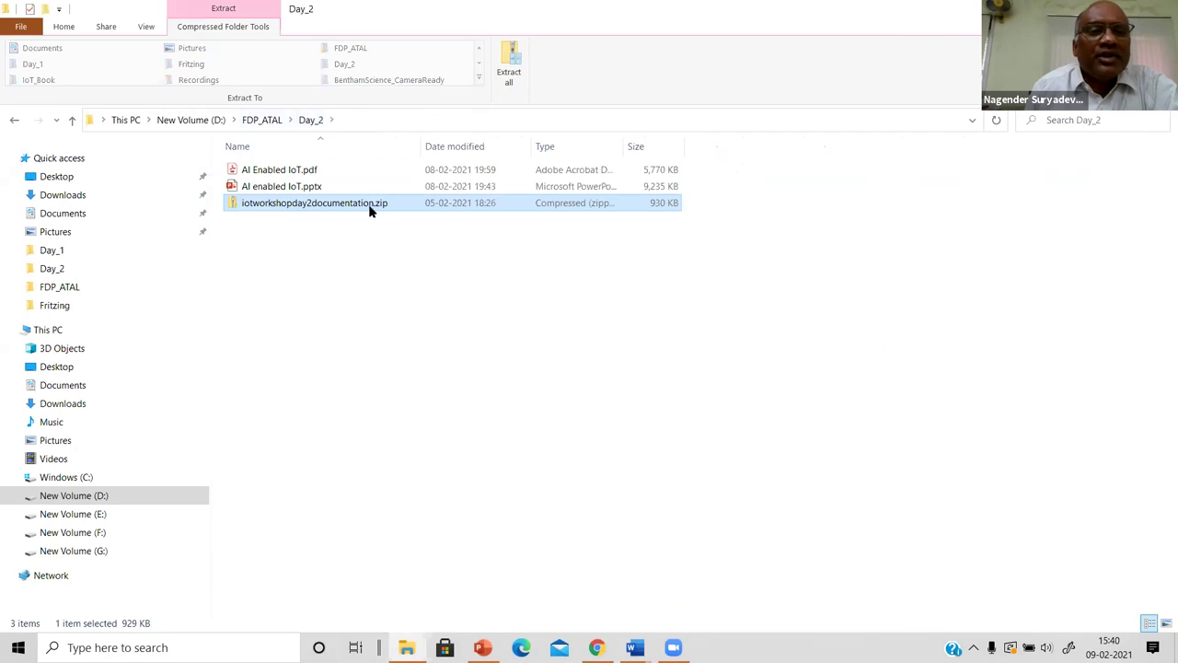
{"action": "double_click", "coordinate": [366, 203]}
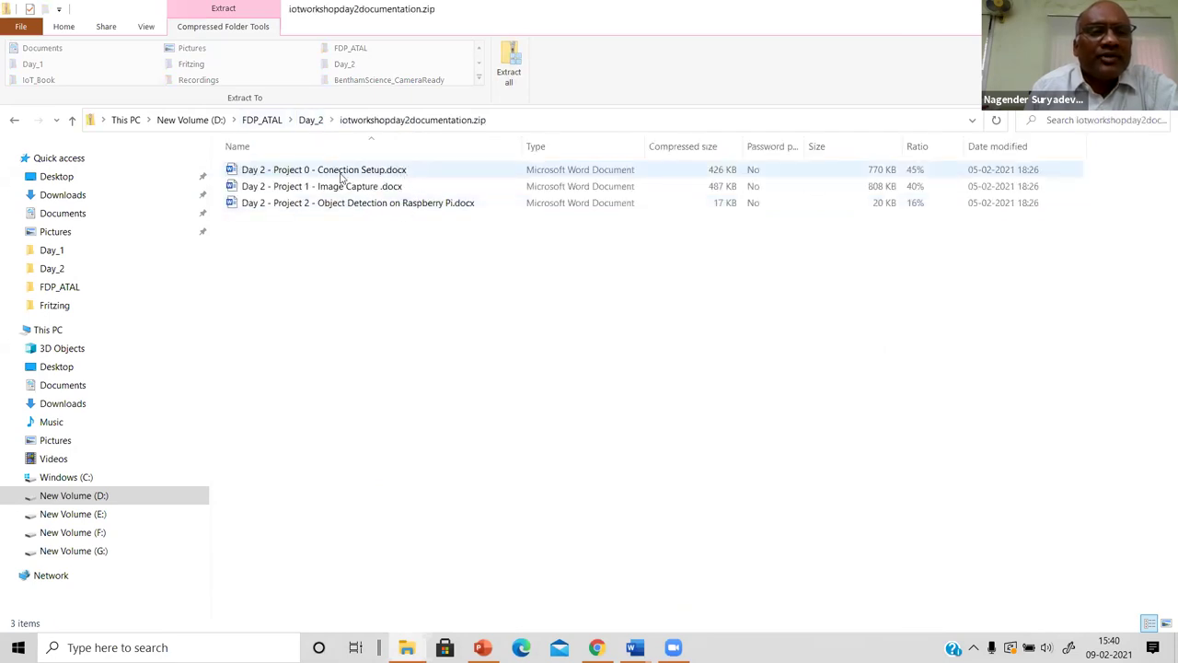
- Open the Day 2 Project 1 Image Capture document and read its first step with the Picamera Python script
{"action": "double_click", "coordinate": [390, 186]}
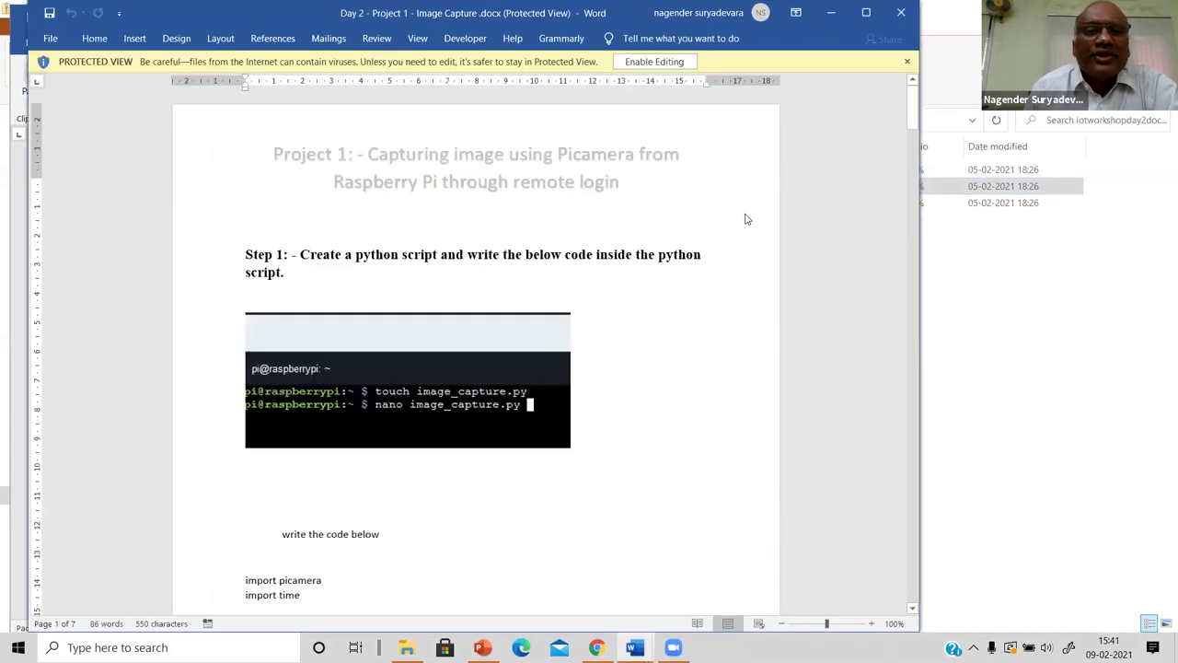
{"action": "left_click_drag", "start_coordinate": [913, 104], "coordinate": [913, 134]}
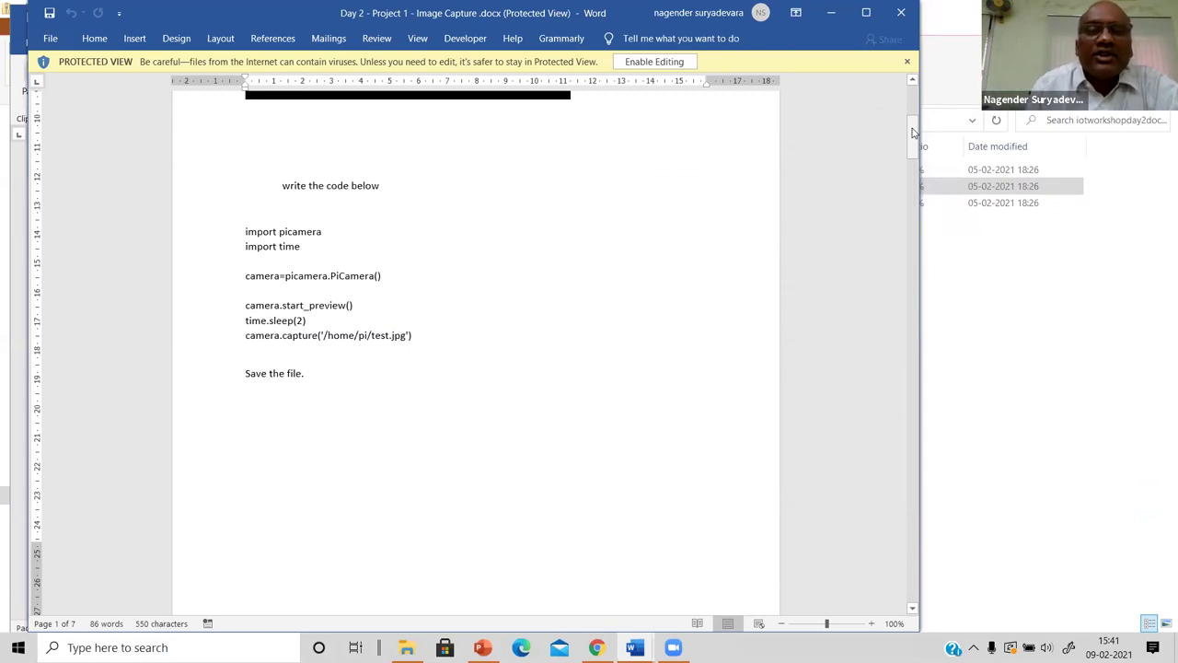
{"action": "left_click_drag", "start_coordinate": [913, 133], "coordinate": [913, 146]}
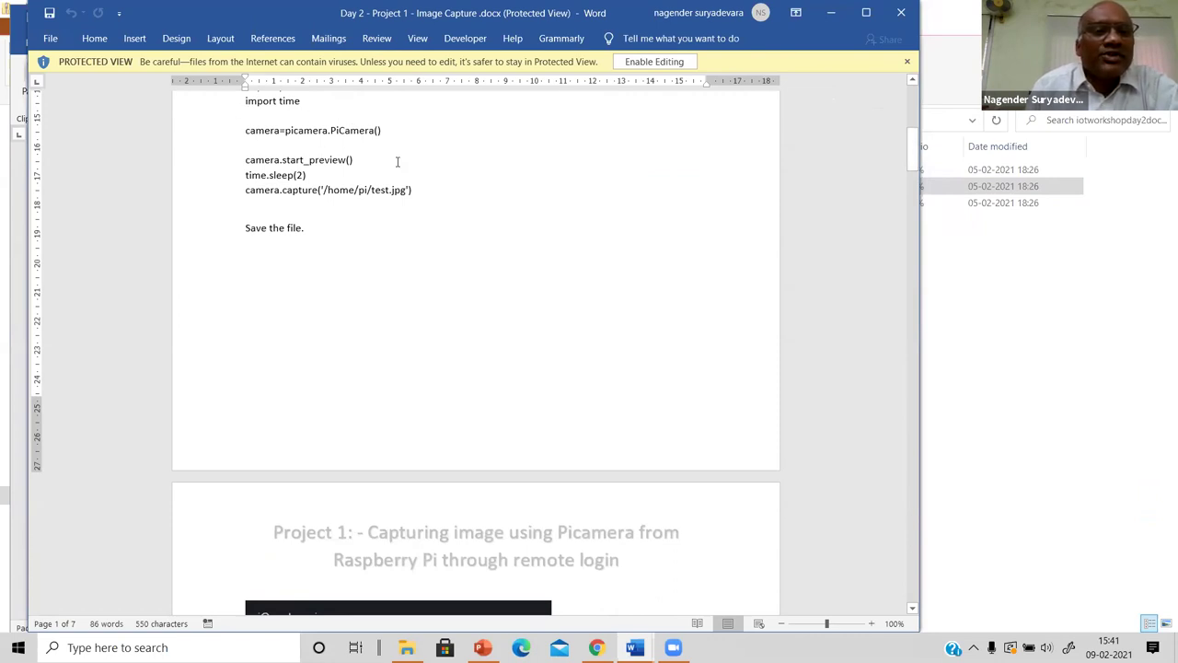
- Minimize the Word windows in front, open the Day 2 Project 2 Object Detection document and enable editing
{"action": "left_click", "coordinate": [831, 18]}
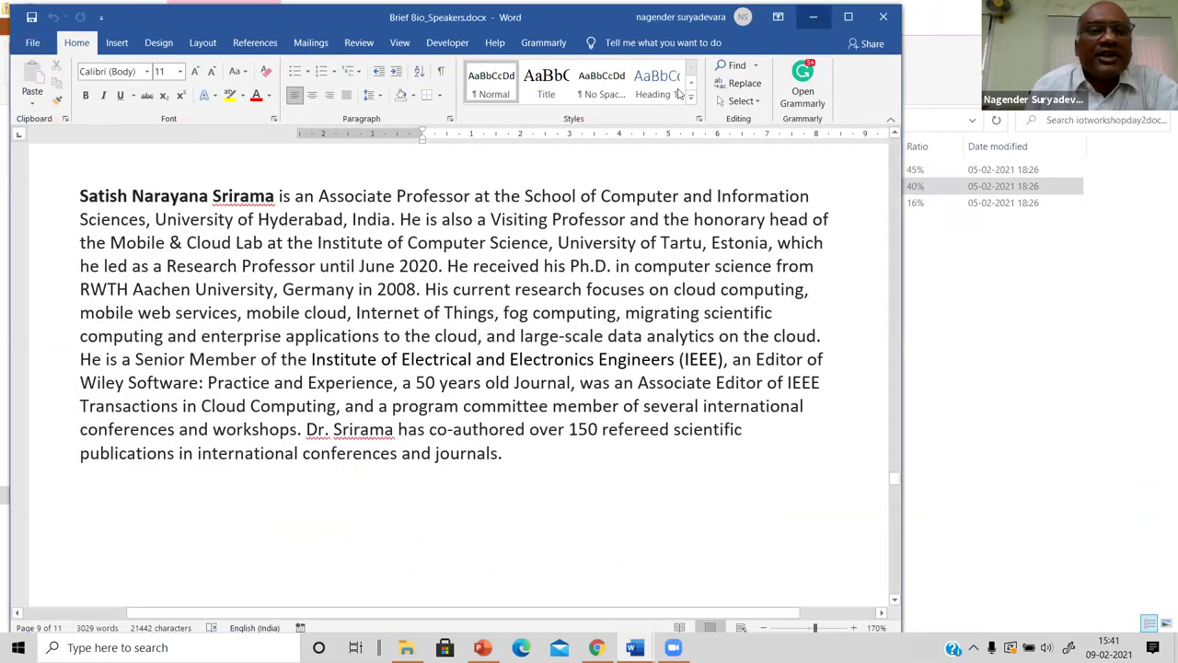
{"action": "left_click", "coordinate": [820, 19]}
{"action": "double_click", "coordinate": [384, 204]}
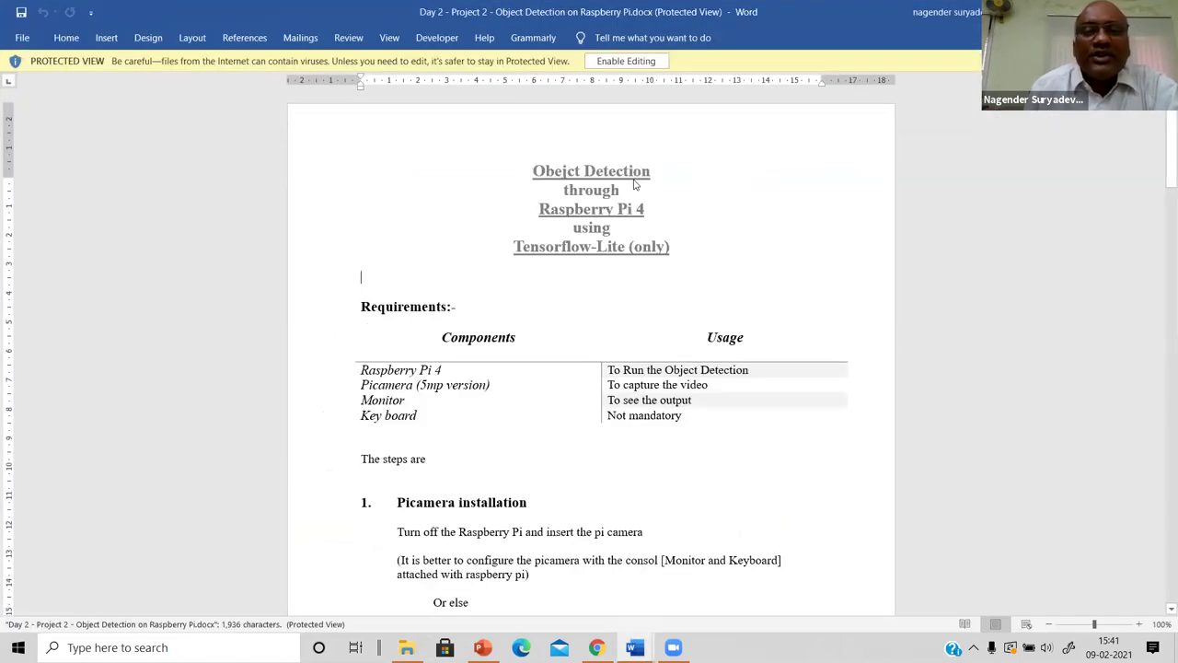
{"action": "left_click", "coordinate": [649, 62]}
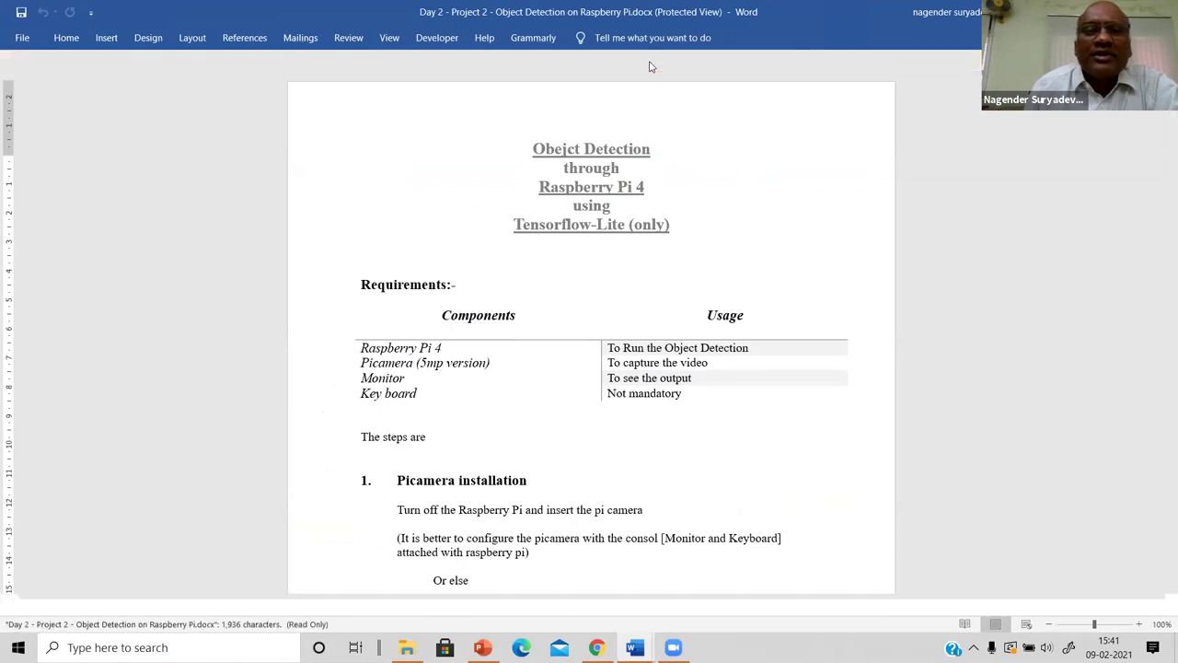
- Read the object detection guide from the requirements through Picamera installation, enabling and software setup to the Tensorflow Lite section
{"action": "left_click_drag", "start_coordinate": [1171, 175], "coordinate": [1171, 191]}
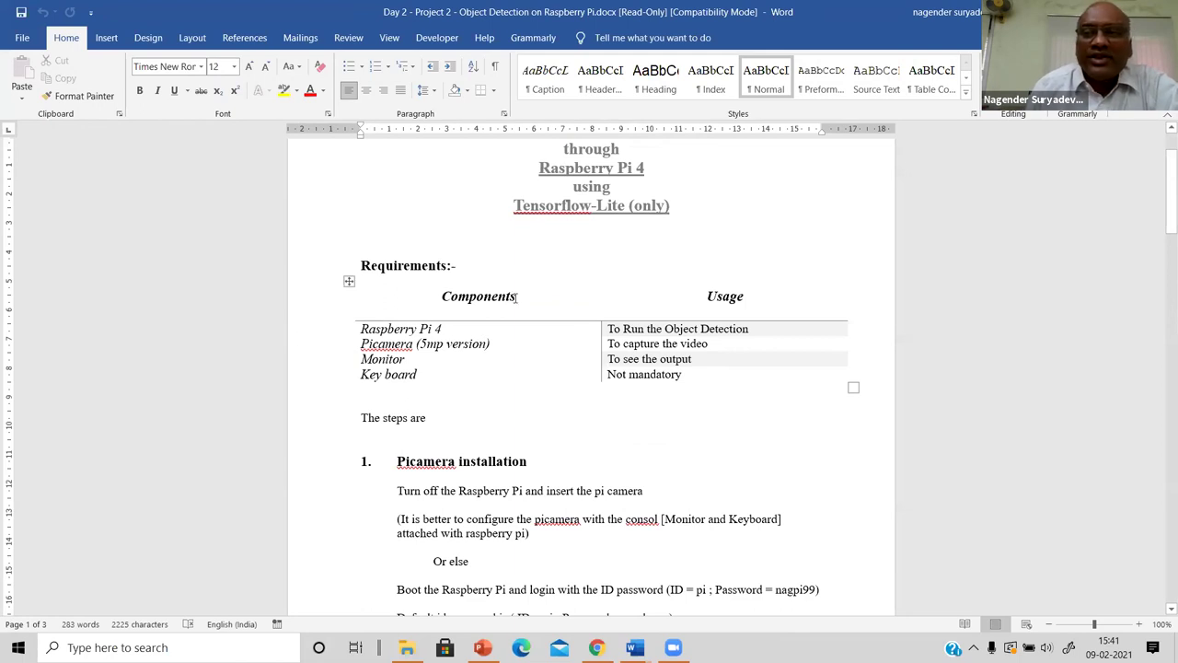
{"action": "left_click", "coordinate": [1160, 207]}
{"action": "left_click_drag", "start_coordinate": [1159, 208], "coordinate": [1163, 244]}
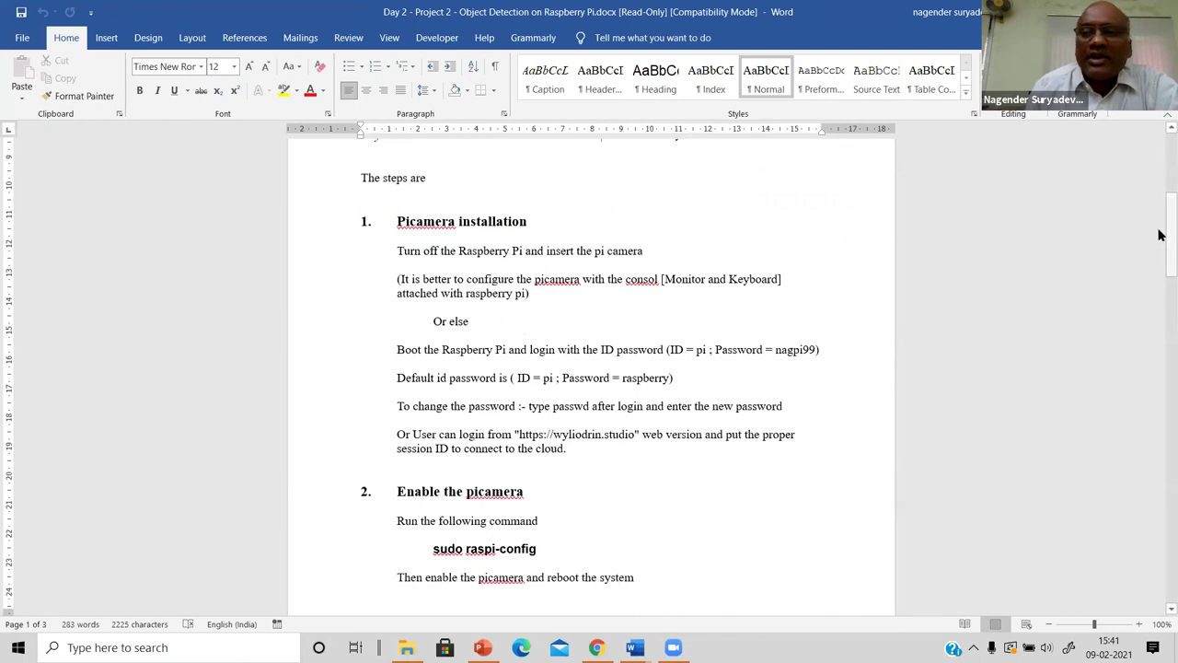
{"action": "left_click_drag", "start_coordinate": [1158, 235], "coordinate": [1160, 267]}
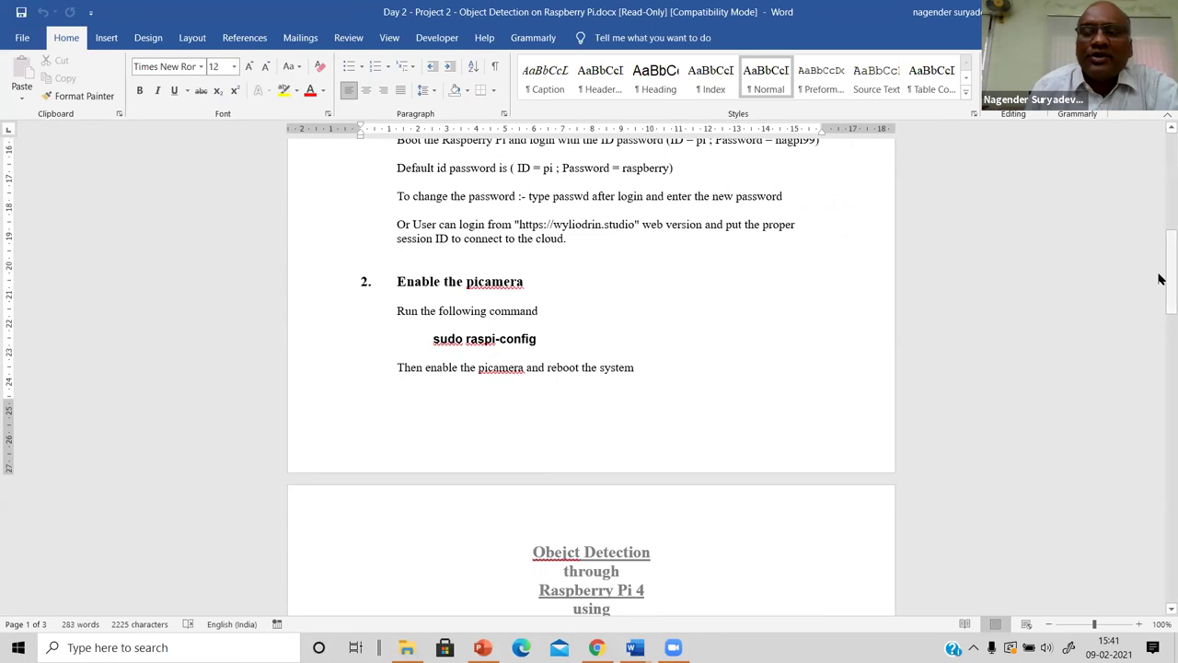
{"action": "left_click_drag", "start_coordinate": [1160, 279], "coordinate": [1159, 320]}
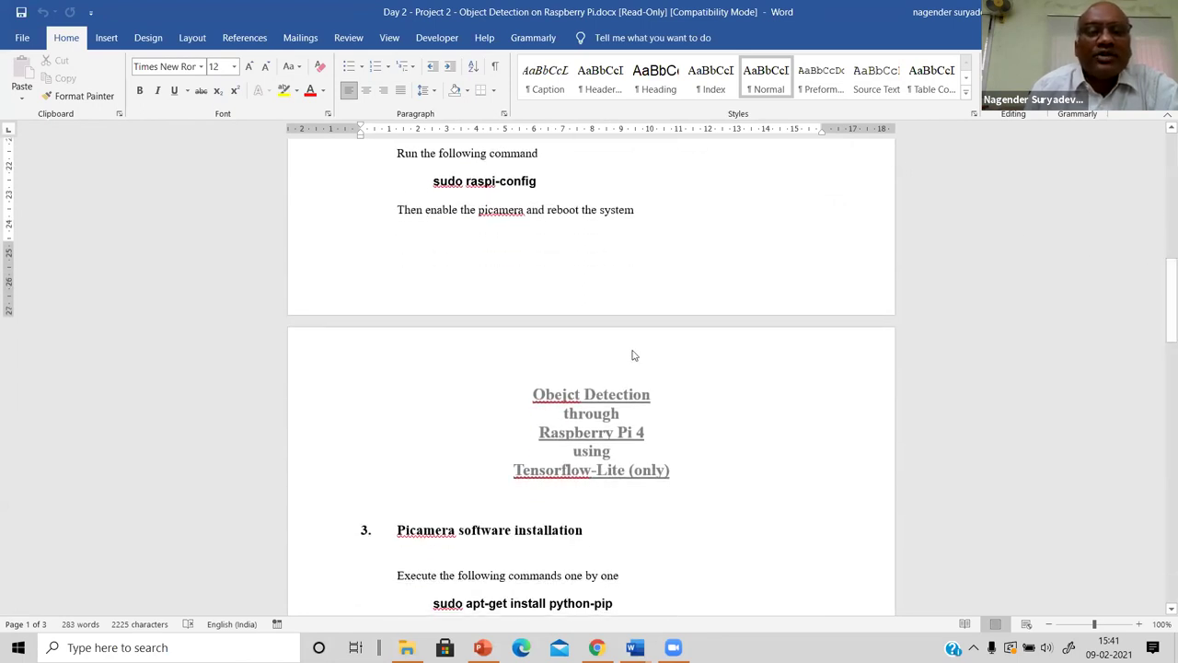
{"action": "left_click_drag", "start_coordinate": [1159, 336], "coordinate": [1160, 388]}
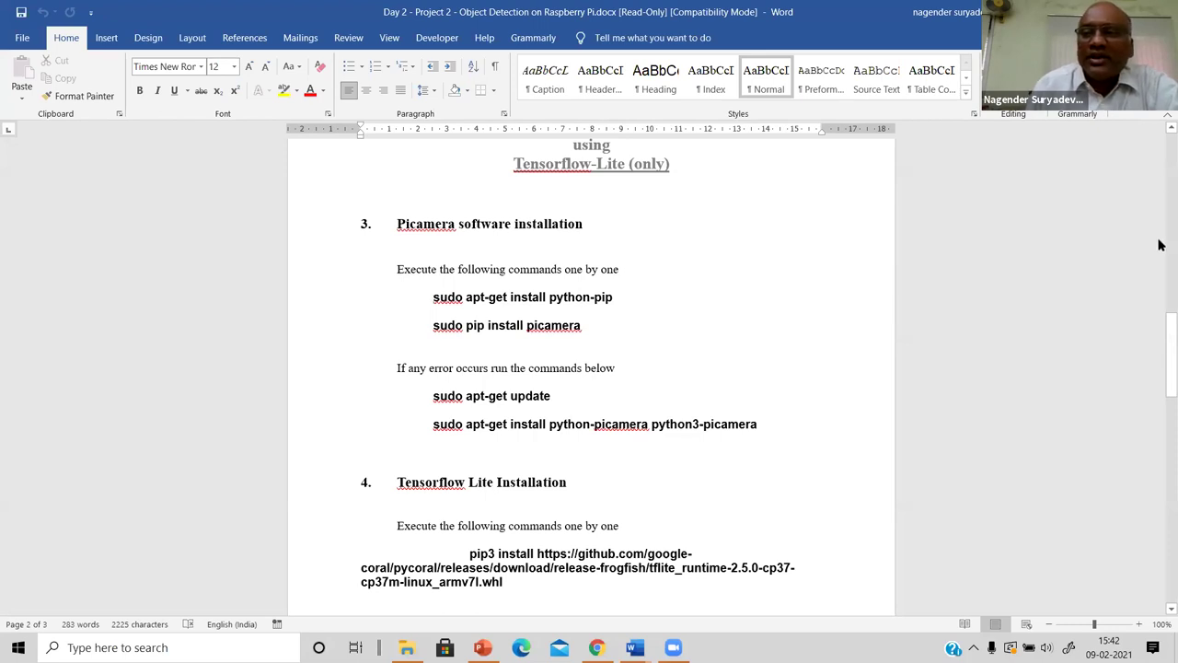
{"action": "left_click_drag", "start_coordinate": [1160, 345], "coordinate": [1159, 390]}
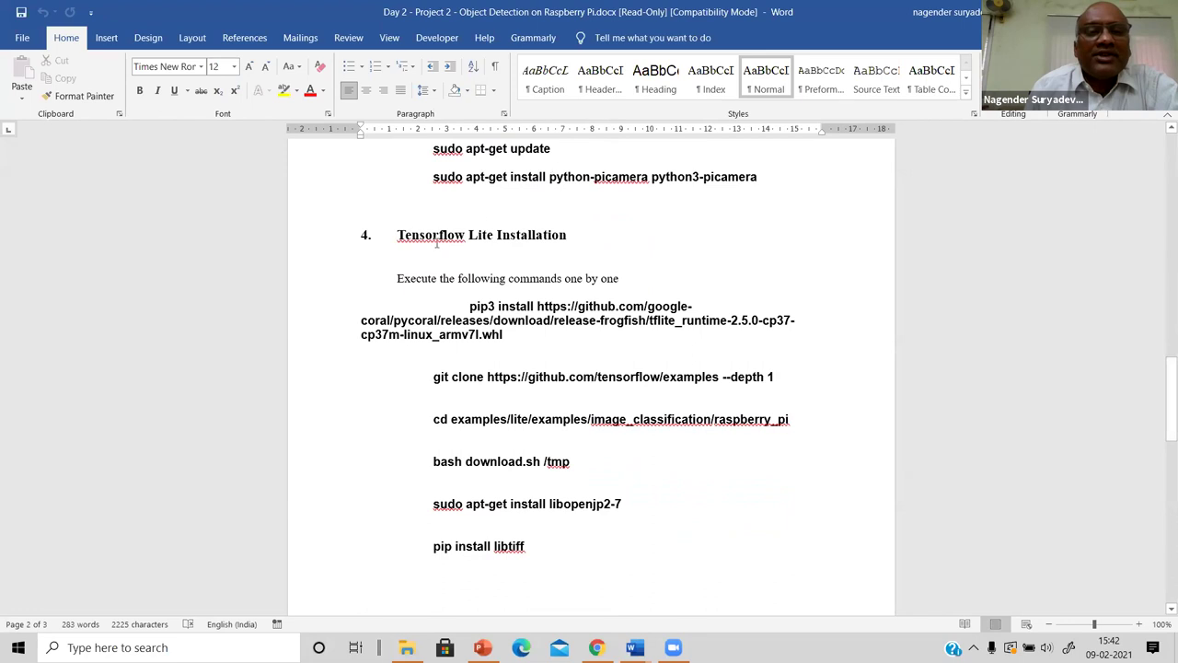
- Highlight the Tensorflow Lite Installation heading, its pip3 install command and the commands from git clone to pip install libtiff
{"action": "left_click_drag", "start_coordinate": [397, 235], "coordinate": [569, 242]}
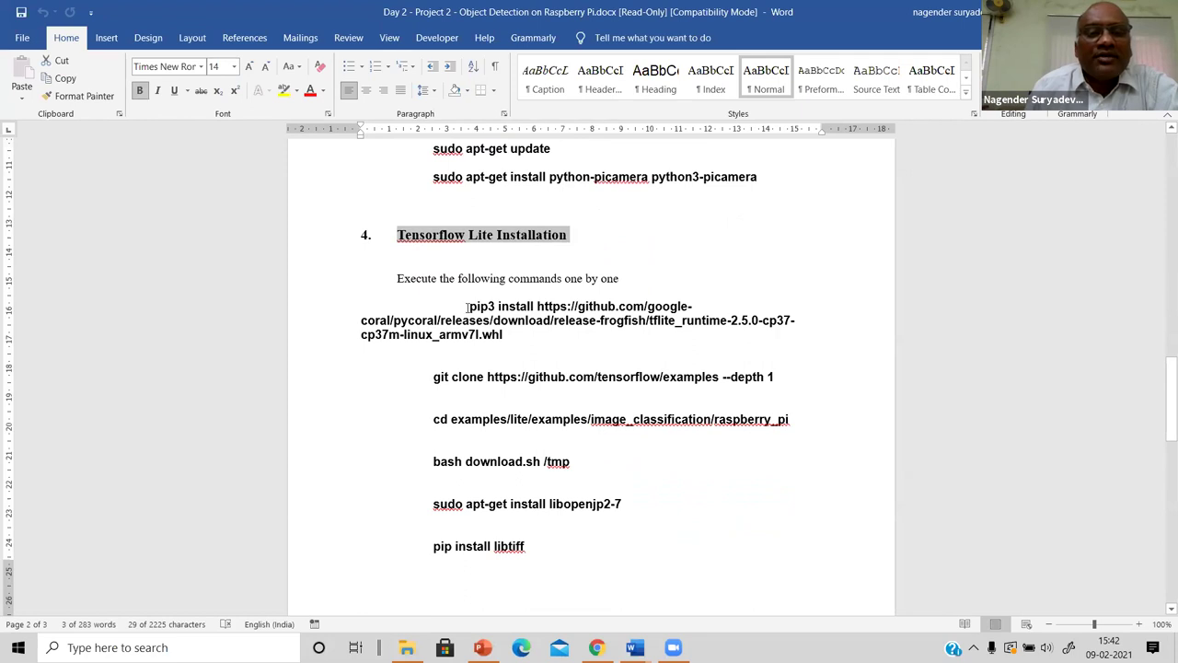
{"action": "left_click_drag", "start_coordinate": [466, 306], "coordinate": [552, 344]}
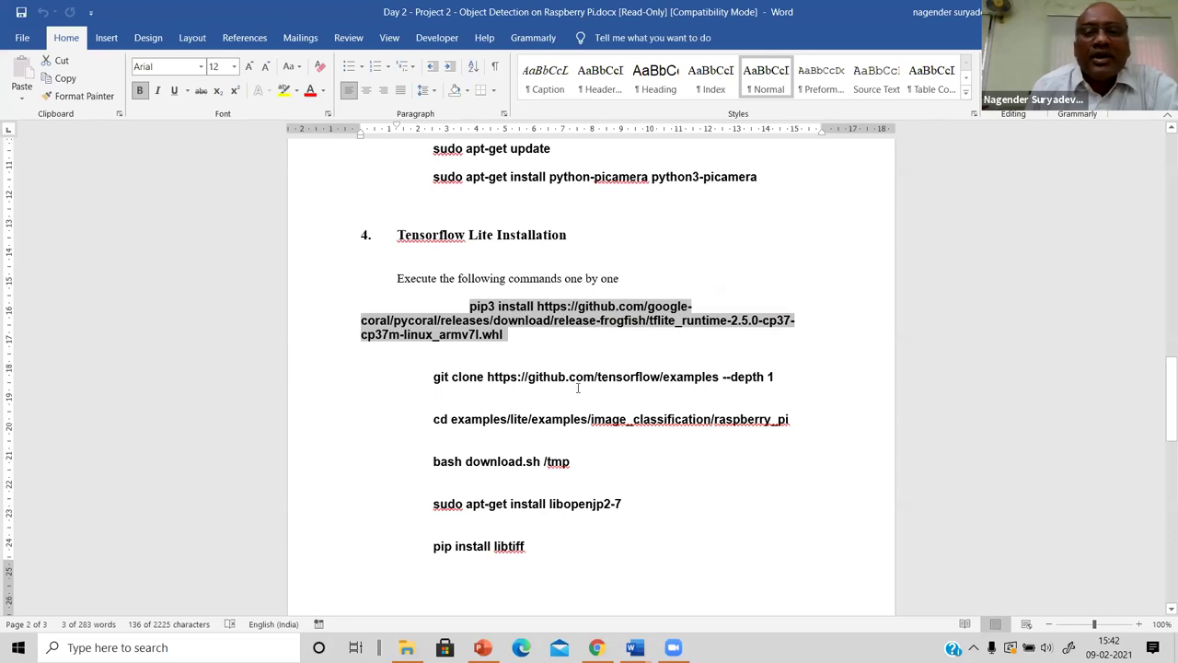
{"action": "mouse_move", "coordinate": [431, 376]}
{"action": "left_mouse_down"}
{"action": "mouse_move", "coordinate": [508, 390]}
{"action": "mouse_move", "coordinate": [582, 425]}
{"action": "mouse_move", "coordinate": [639, 562]}
{"action": "left_mouse_up"}
{"action": "left_click_drag", "start_coordinate": [1165, 377], "coordinate": [1160, 470]}
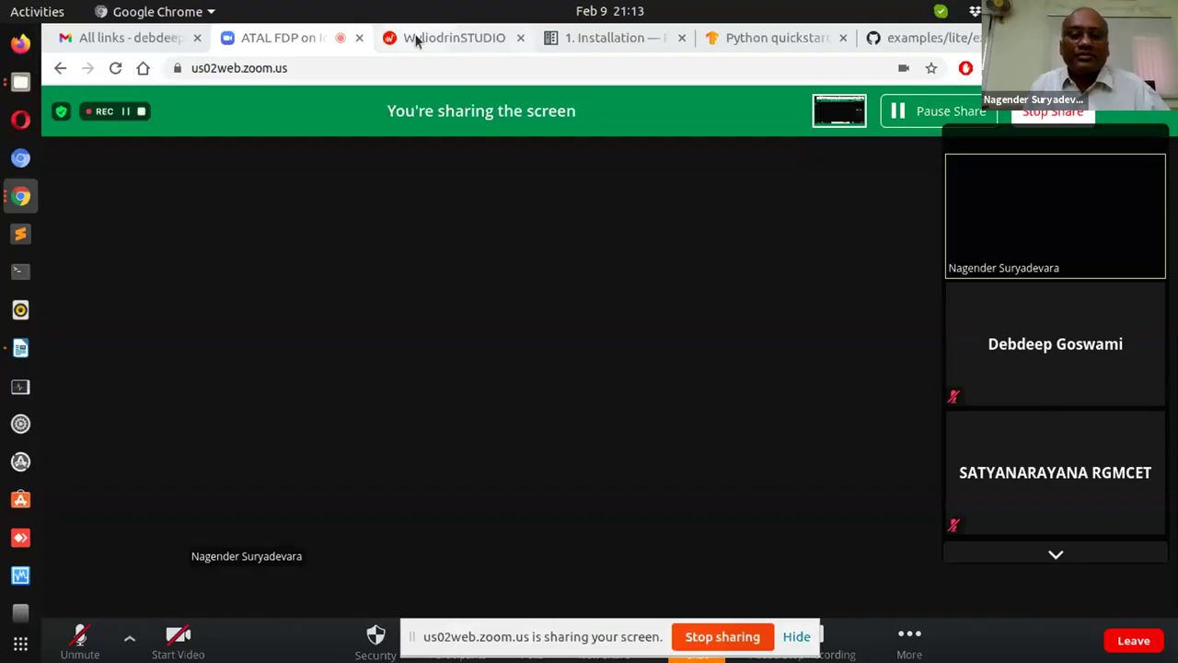
{"action": "left_click", "coordinate": [424, 46]}
{"action": "left_click", "coordinate": [422, 67]}
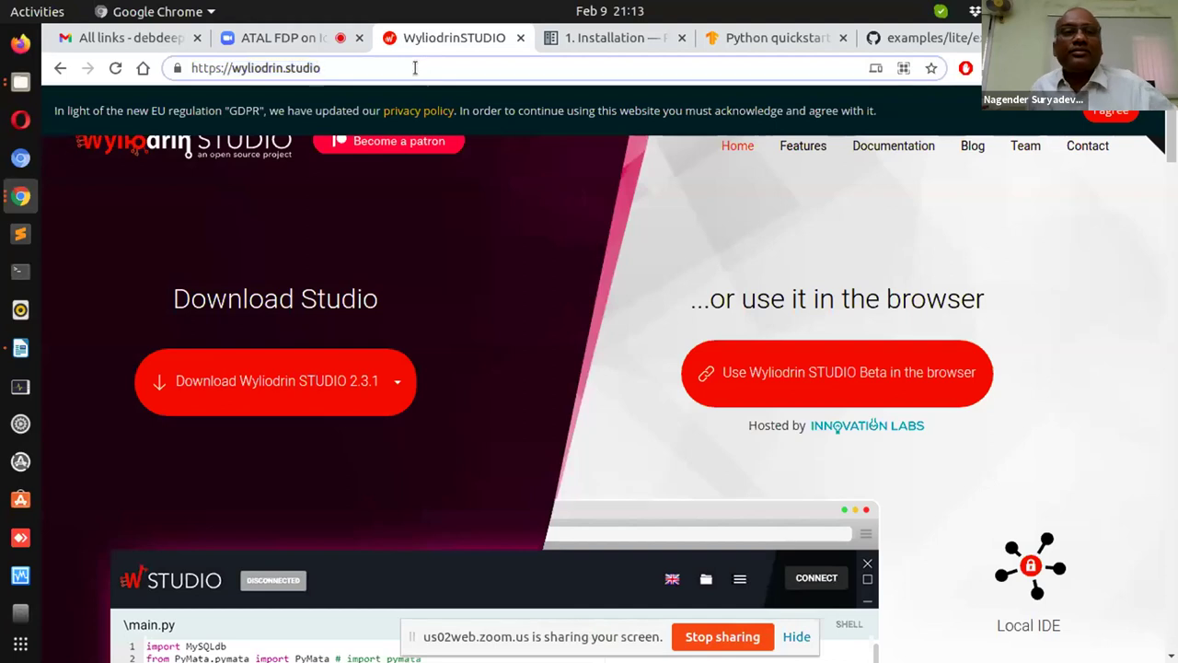
{"action": "key", "text": "Return"}
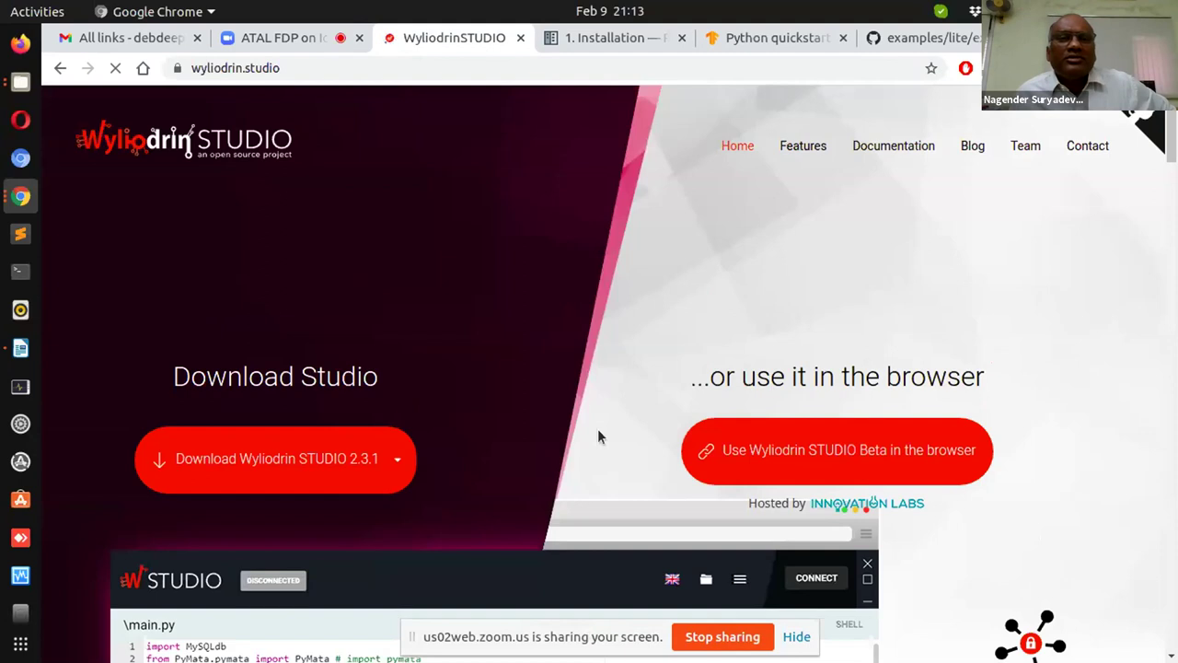
{"action": "key", "text": "ctrl+l"}
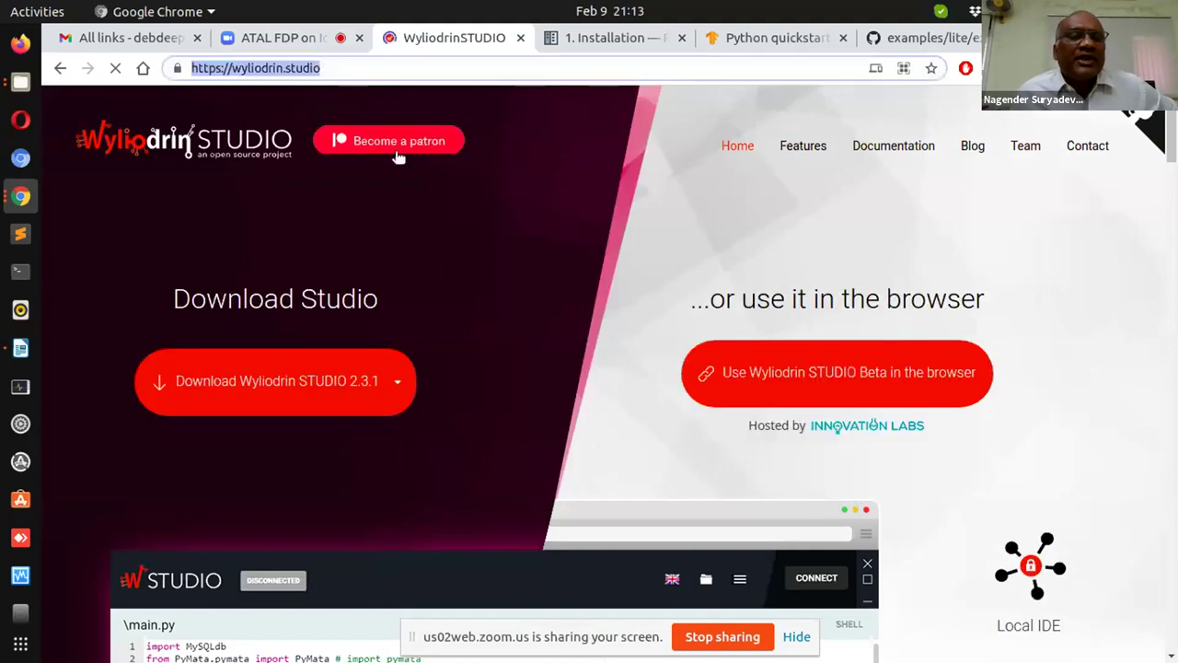
{"action": "left_click", "coordinate": [480, 58]}
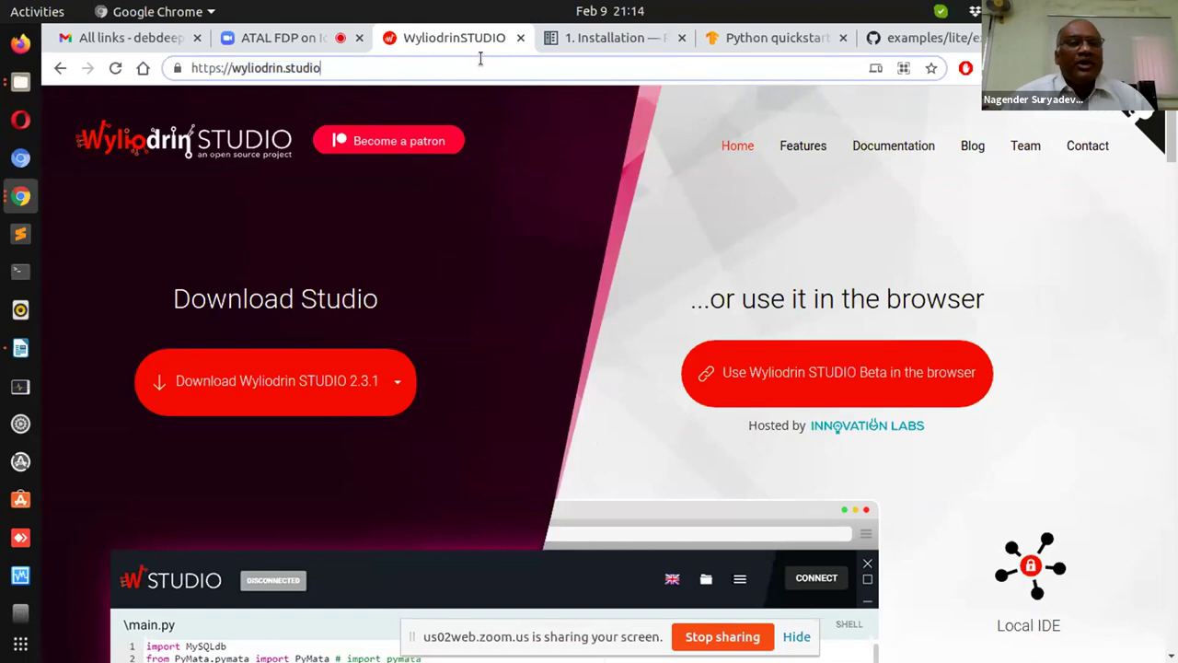
- Try Wyliodrin STUDIO Beta in the browser in place of the homepage tab, decline taking over the existing connection, and exit Studio
{"action": "left_click", "coordinate": [834, 377]}
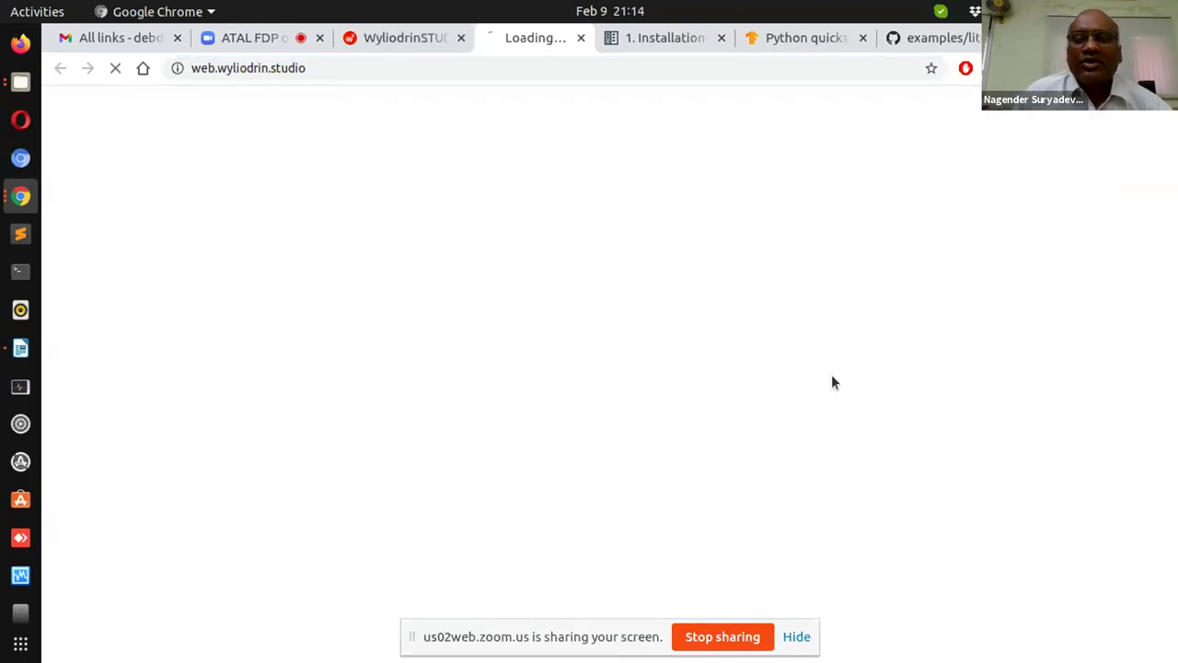
{"action": "left_click", "coordinate": [431, 41]}
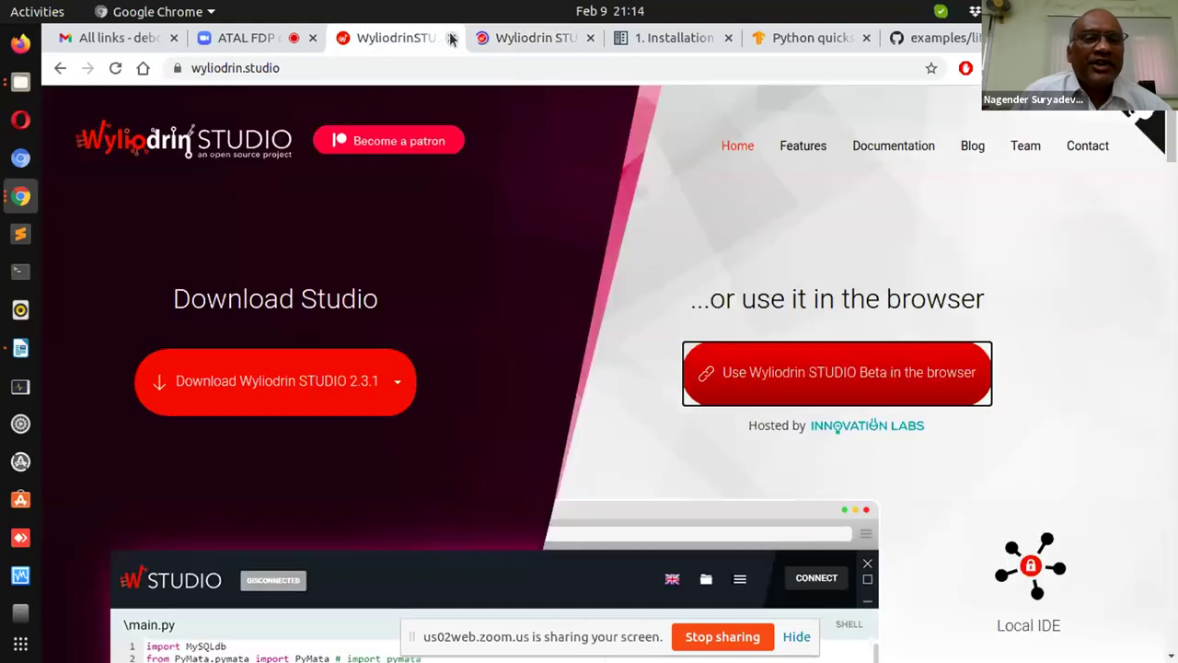
{"action": "left_click", "coordinate": [451, 37]}
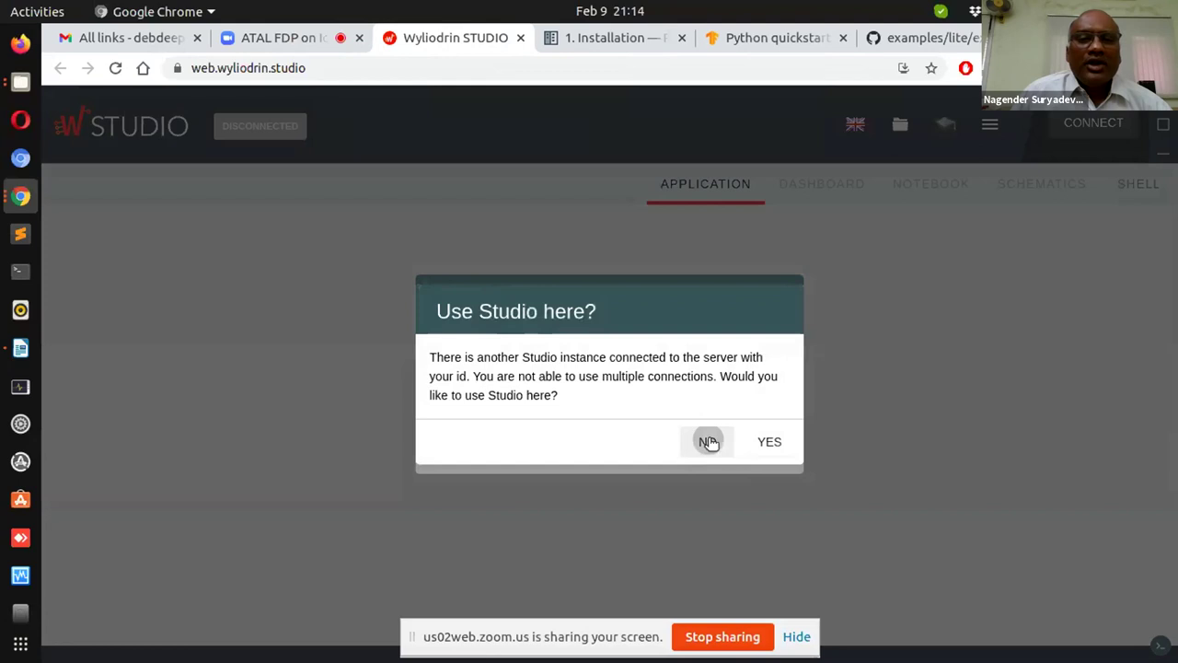
{"action": "left_click", "coordinate": [707, 442]}
{"action": "left_click", "coordinate": [705, 451]}
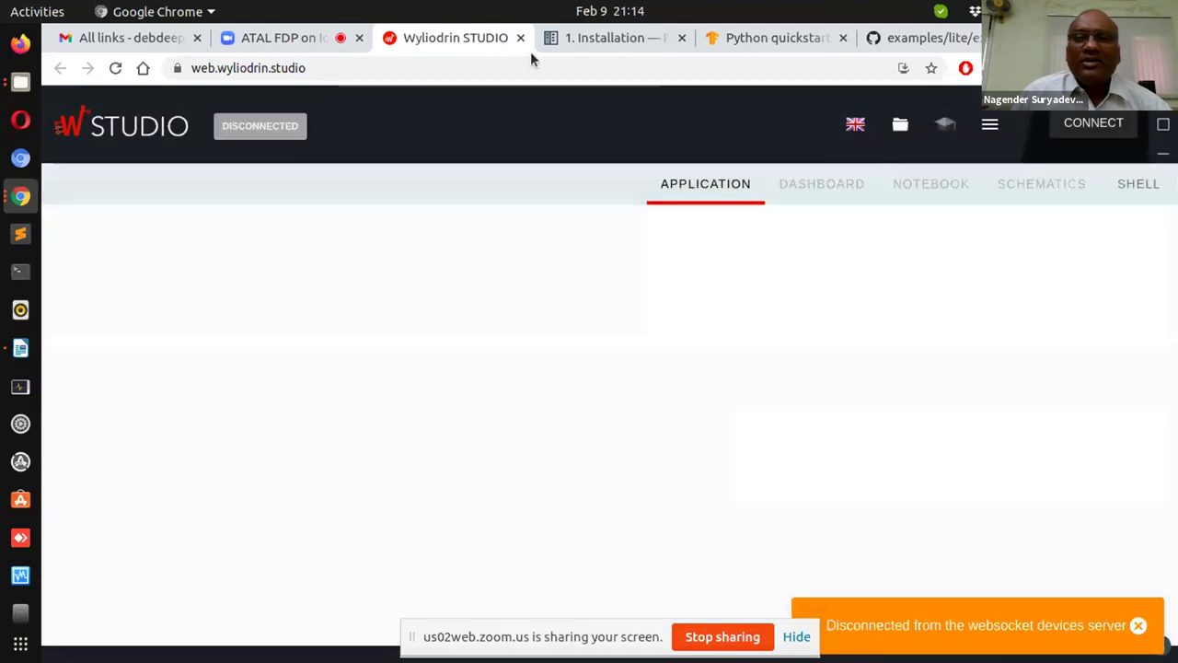
{"action": "left_click", "coordinate": [1163, 120]}
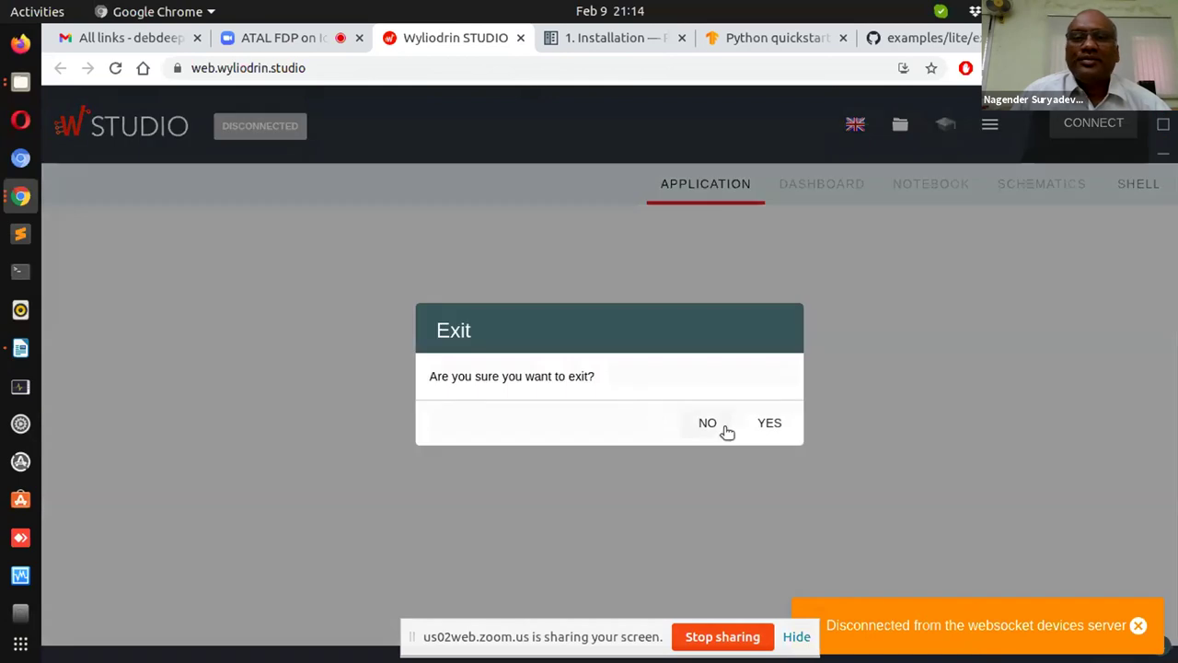
{"action": "left_click", "coordinate": [785, 427]}
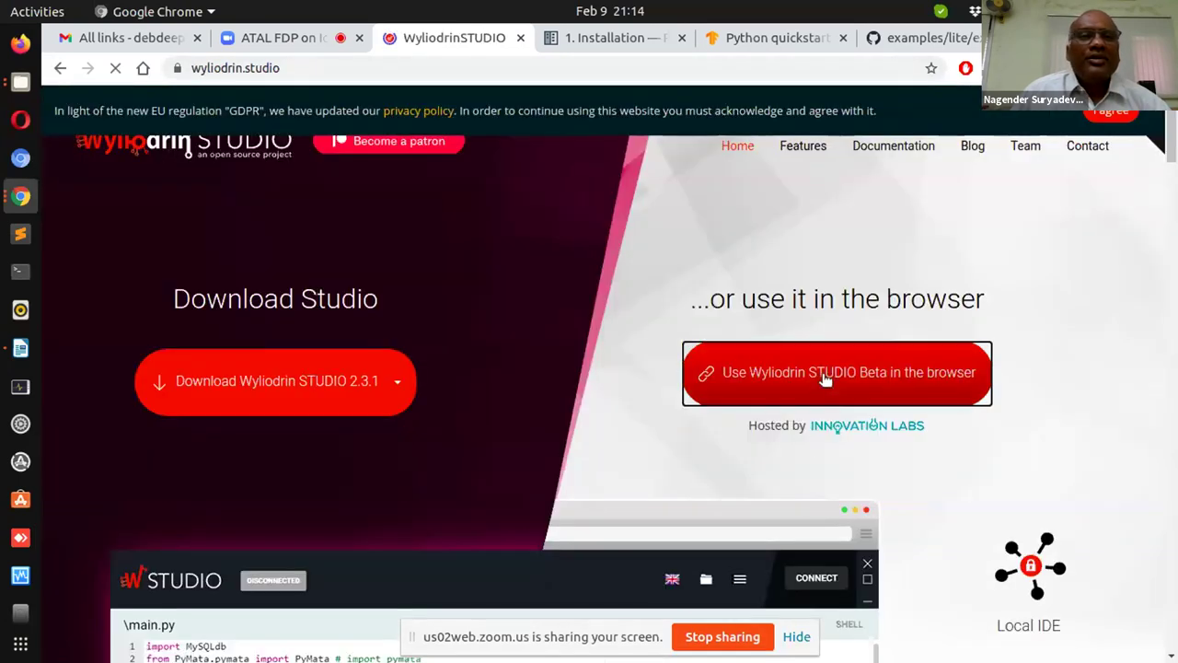
- Open Wyliodrin STUDIO Beta in the browser, accept using Studio here, and decline going to the old beta site to restore projects
{"action": "left_click", "coordinate": [823, 377]}
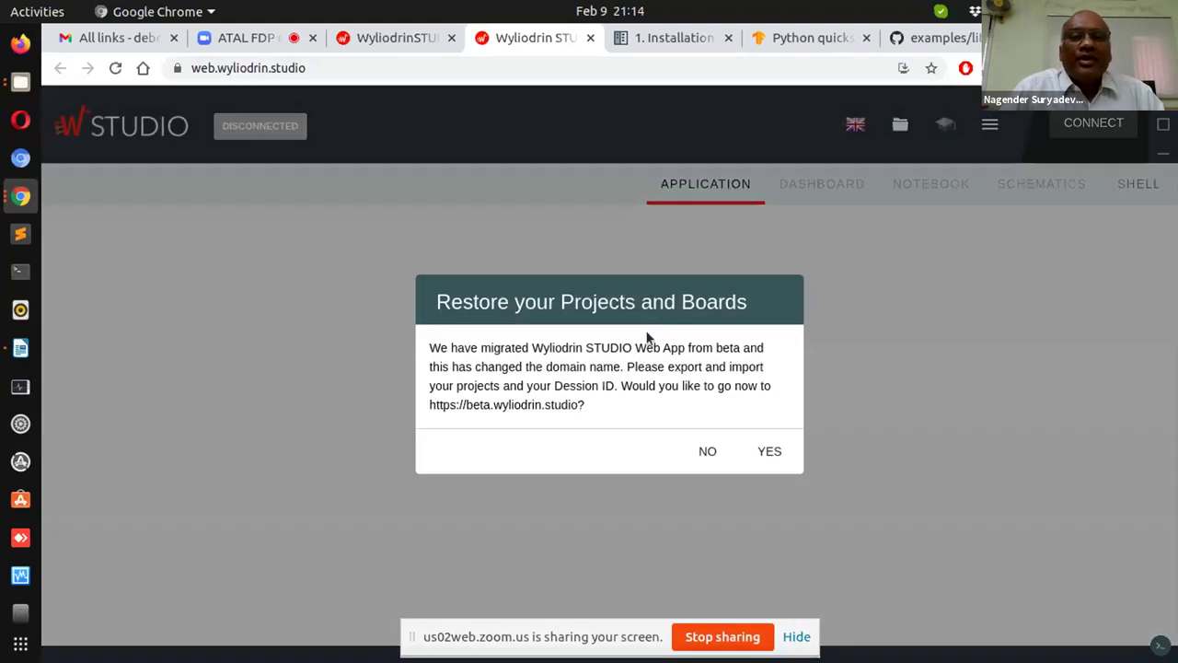
{"action": "left_click", "coordinate": [707, 450]}
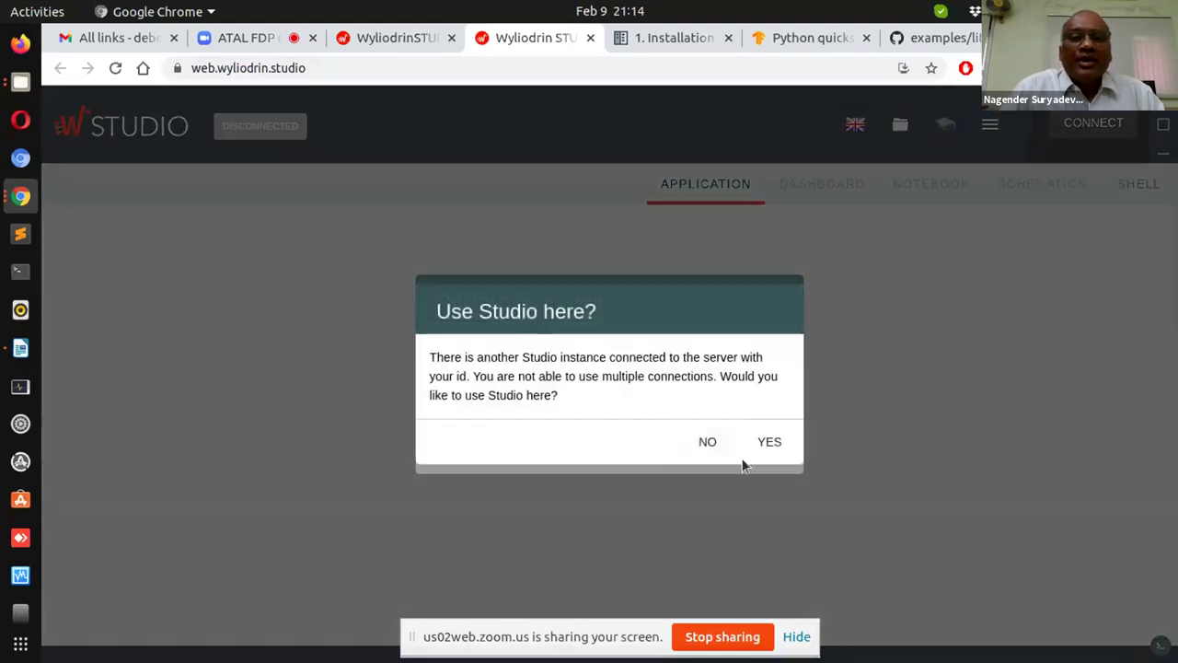
{"action": "left_click", "coordinate": [772, 442]}
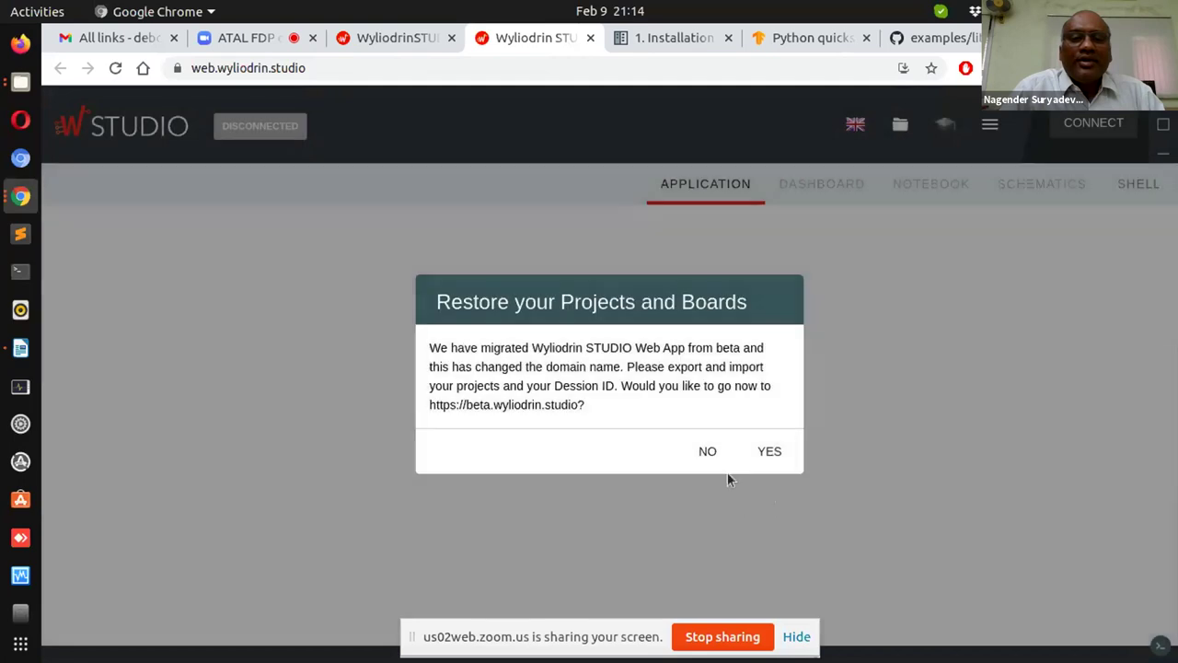
{"action": "left_click", "coordinate": [707, 450]}
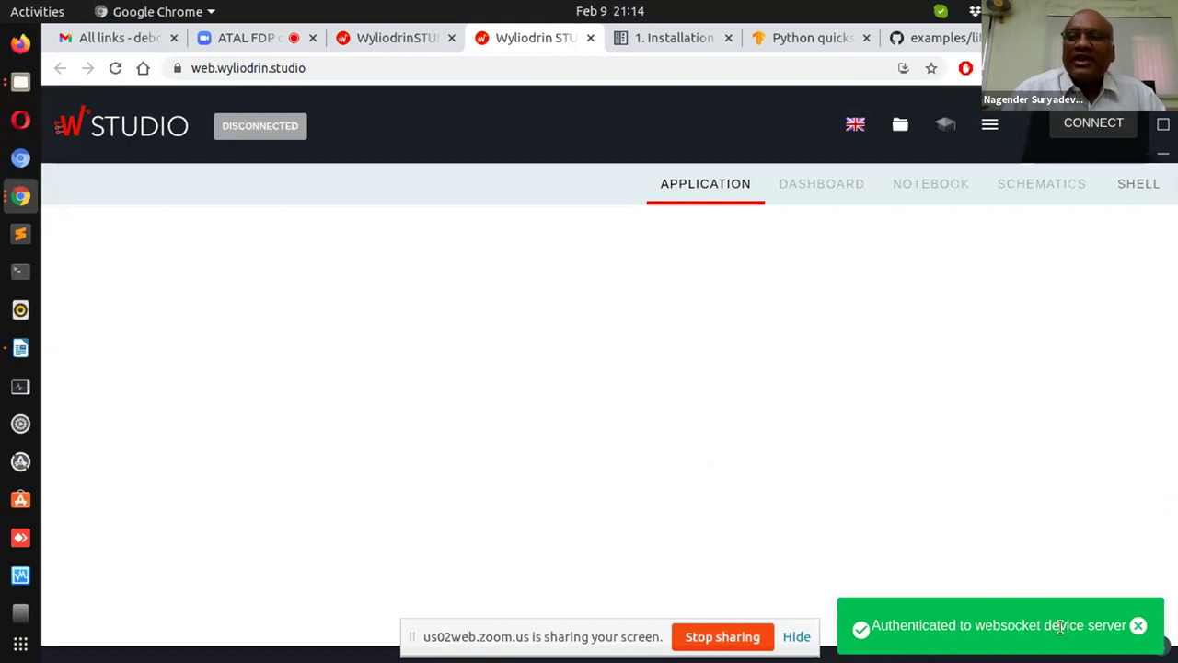
- Connect Studio to the SCISPi3 Raspberry Pi, look at its shell, and return to the application view
{"action": "left_click", "coordinate": [1084, 125]}
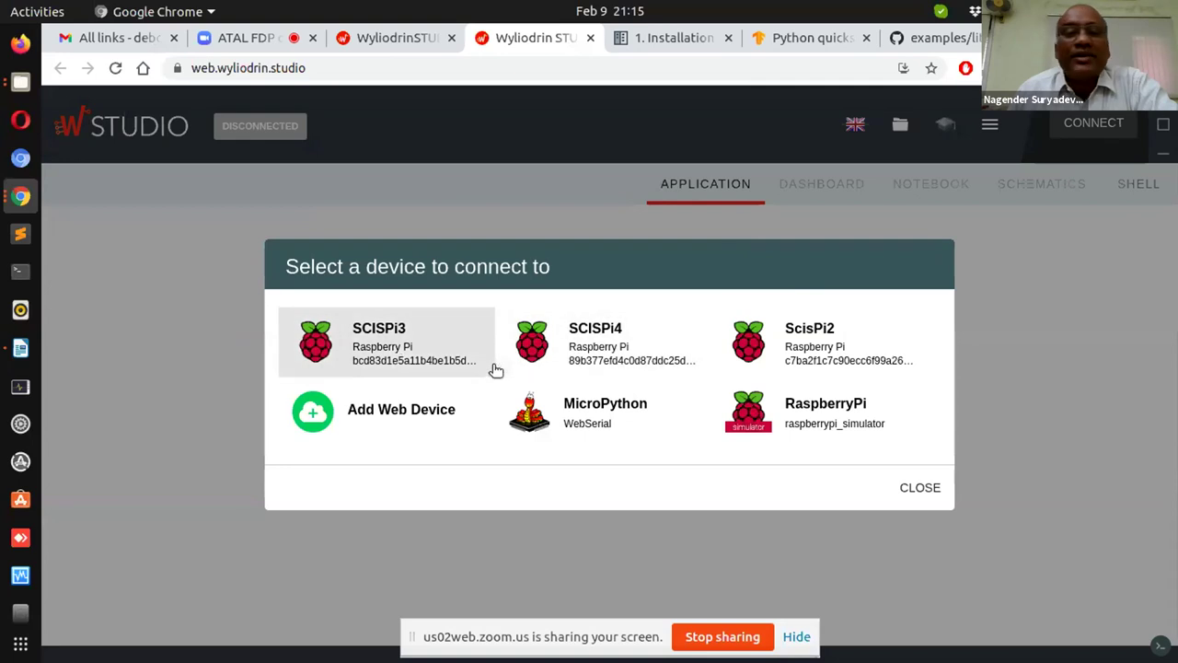
{"action": "left_click", "coordinate": [429, 354]}
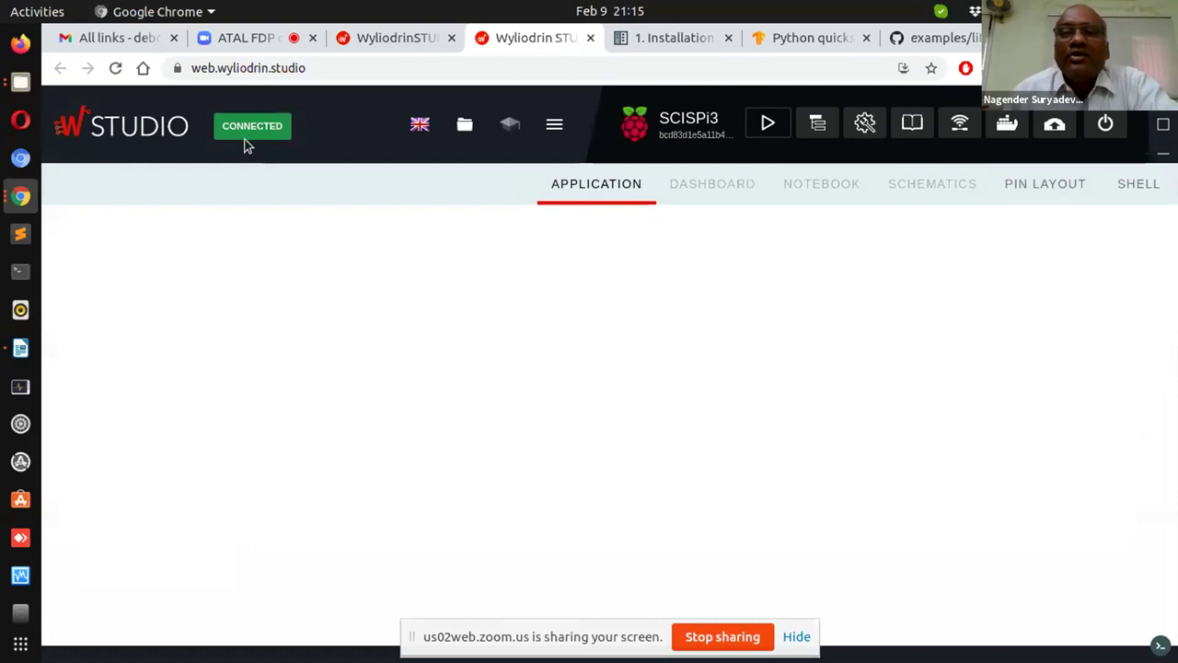
{"action": "left_click", "coordinate": [1142, 185]}
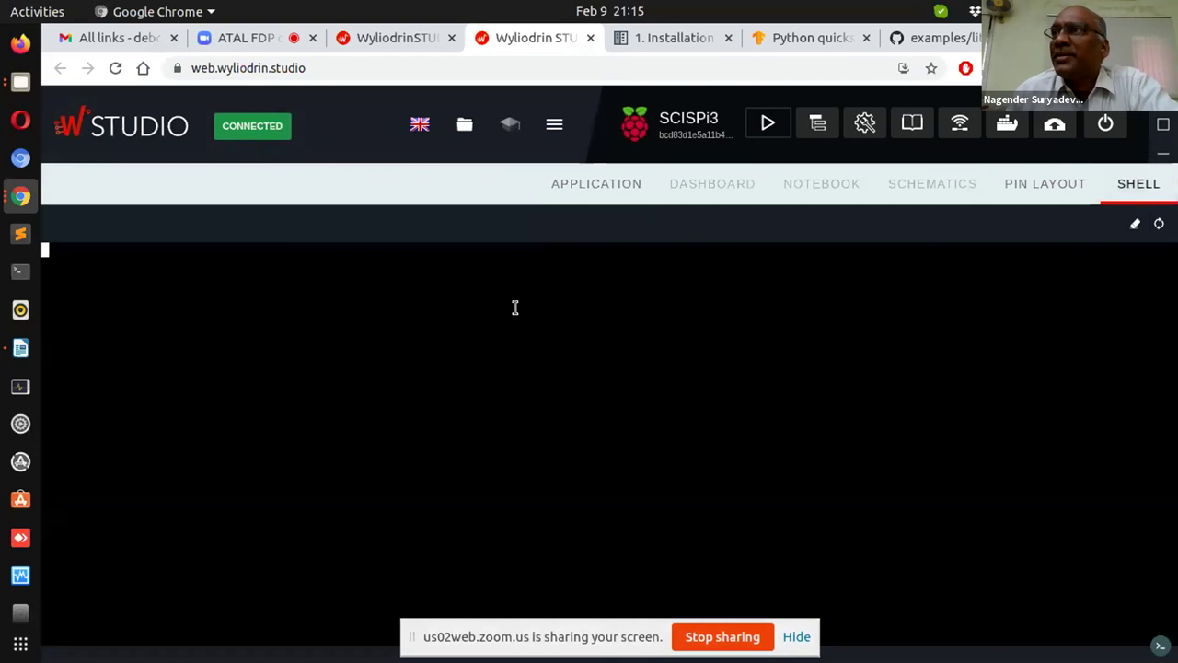
{"action": "left_click", "coordinate": [585, 181]}
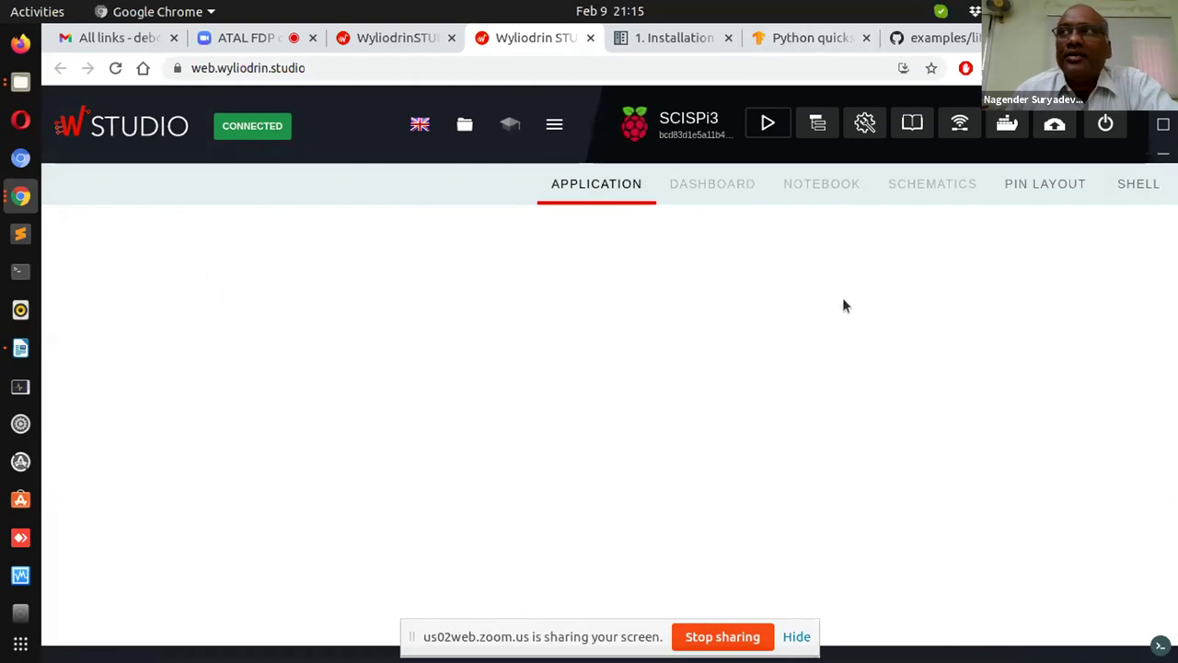
- Create a new Python application named image_capture and open it from the projects list
{"action": "left_click", "coordinate": [468, 125]}
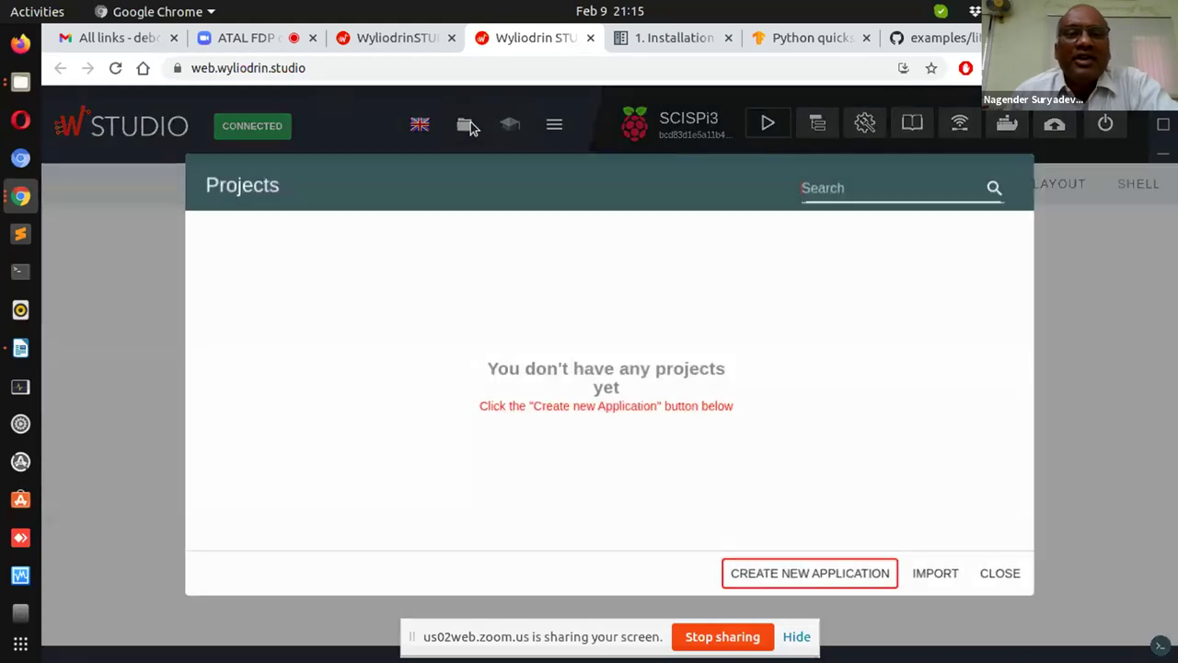
{"action": "left_click", "coordinate": [762, 574]}
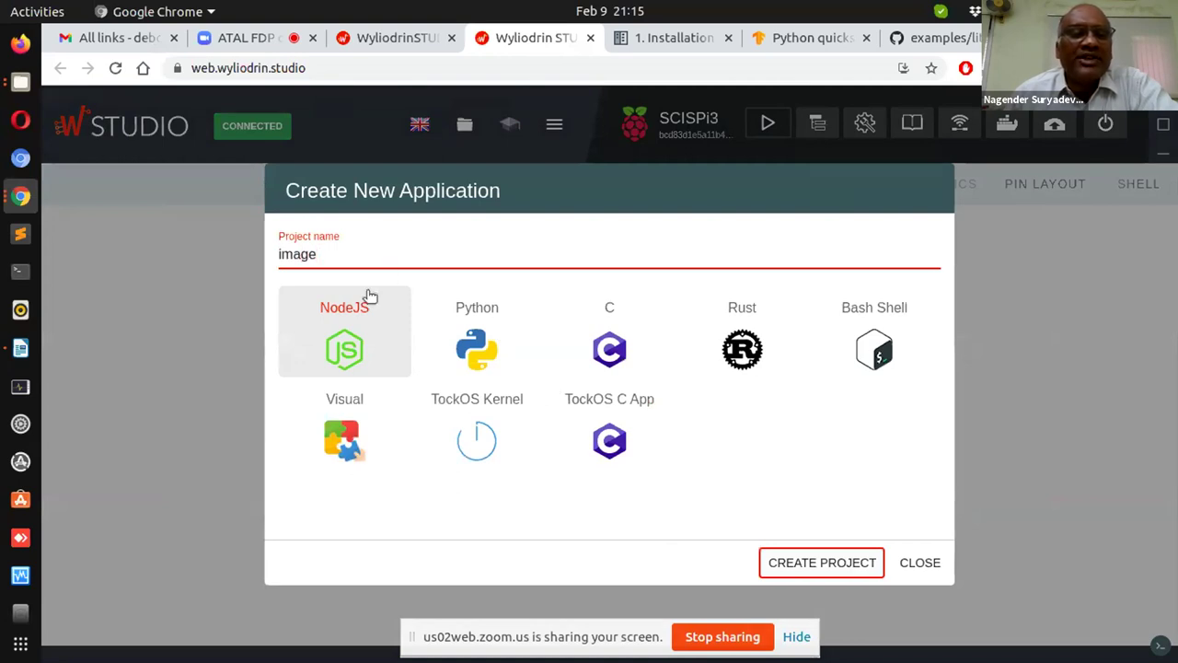
{"action": "type", "text": "image_capture"}
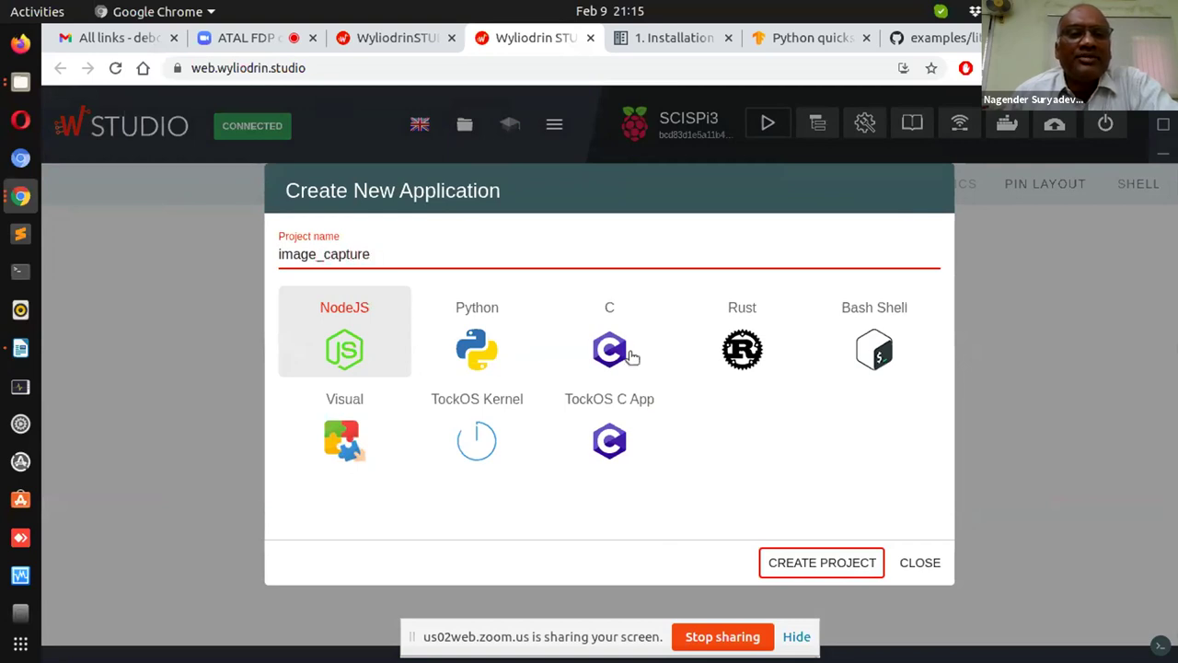
{"action": "left_click", "coordinate": [471, 330]}
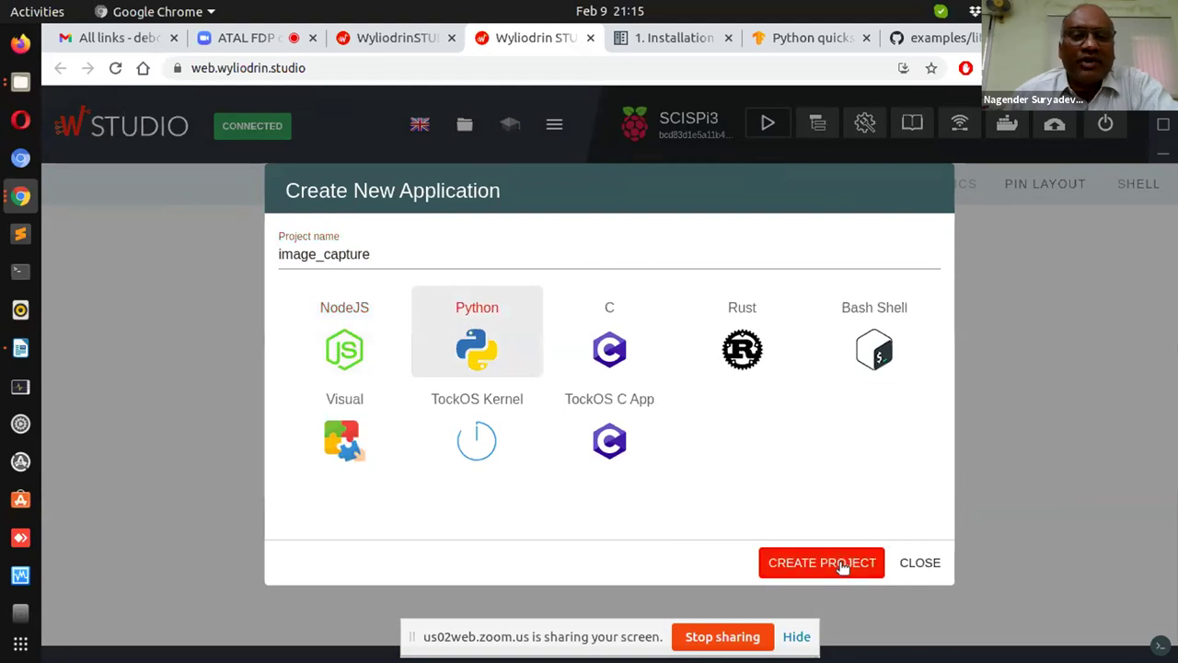
{"action": "left_click", "coordinate": [372, 253]}
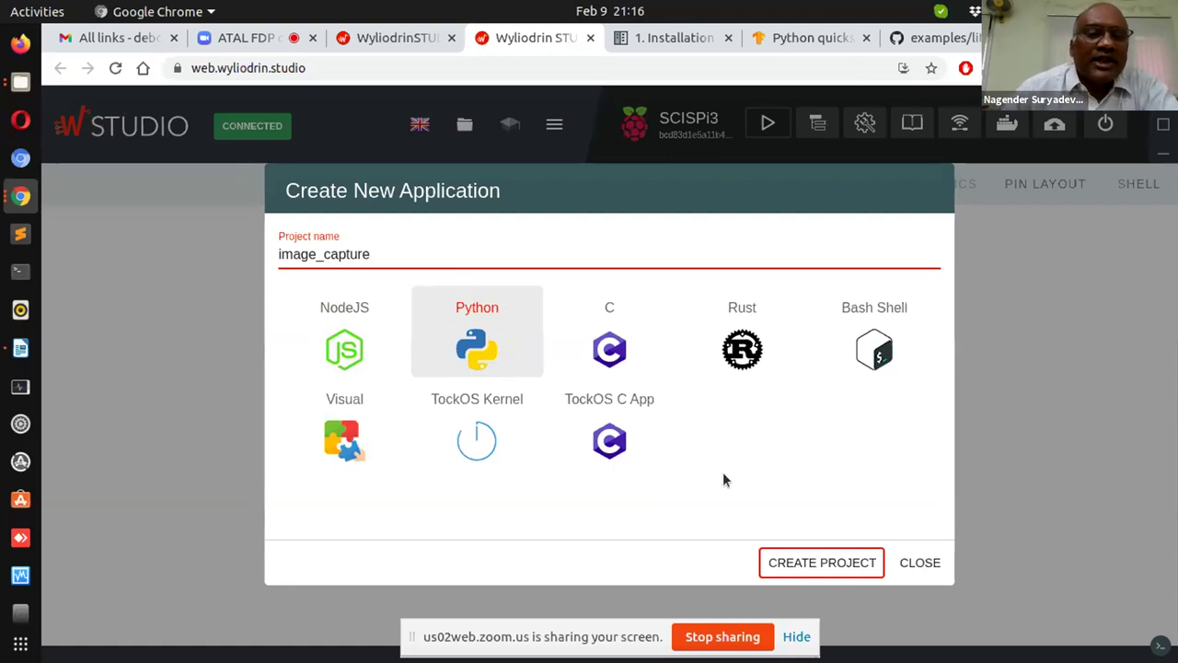
{"action": "left_click", "coordinate": [497, 348]}
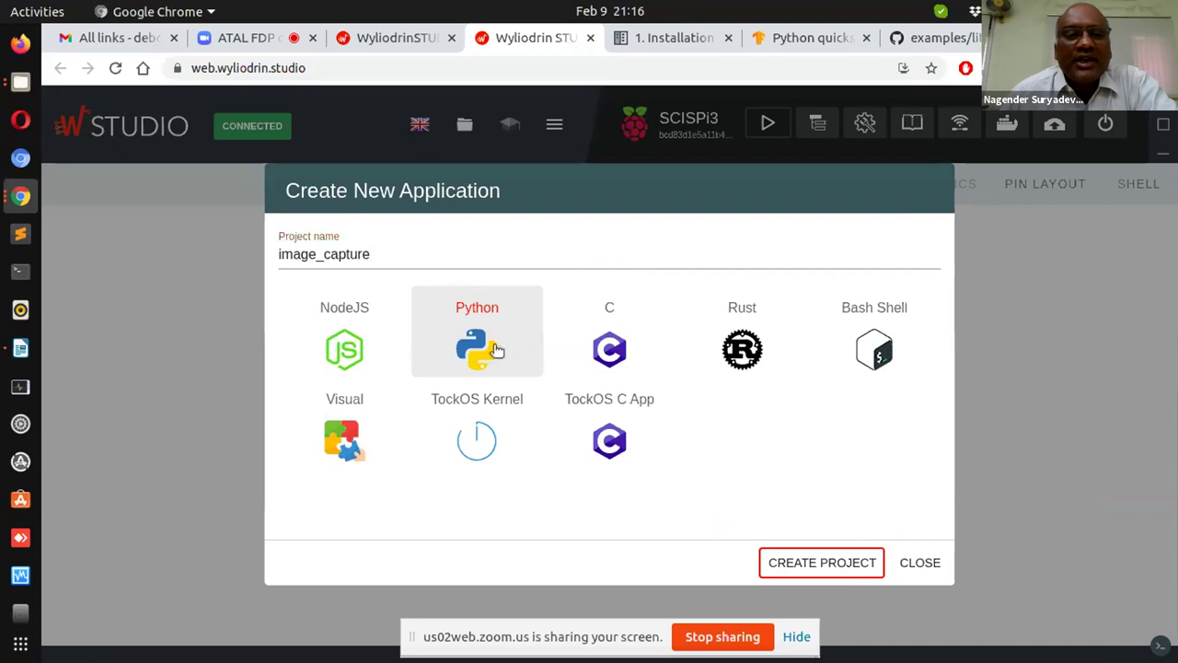
{"action": "left_click", "coordinate": [771, 563]}
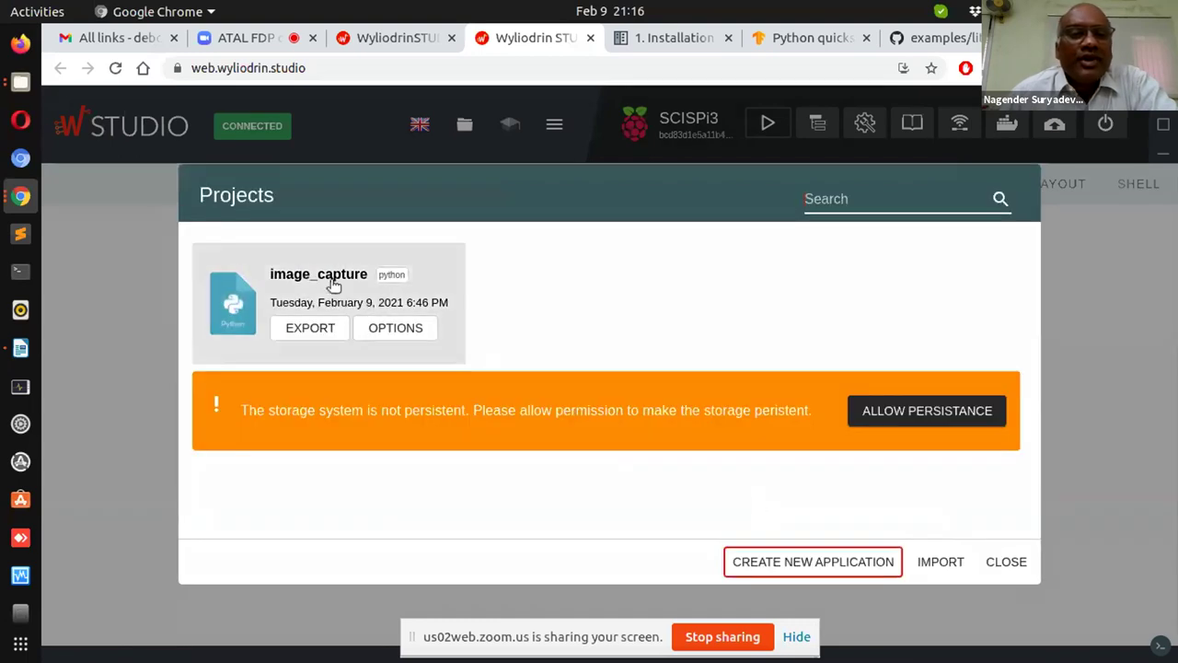
{"action": "left_click", "coordinate": [334, 286]}
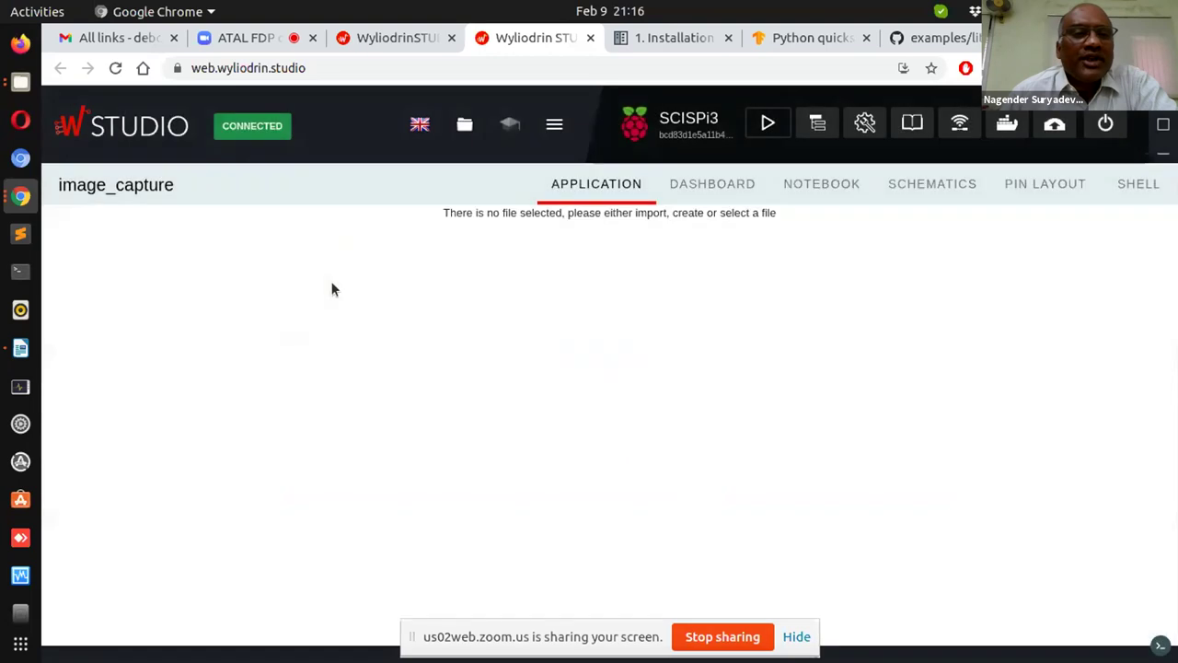
- Delete the default print ('Hello from Python') line from the image_capture code
{"action": "left_click", "coordinate": [327, 218]}
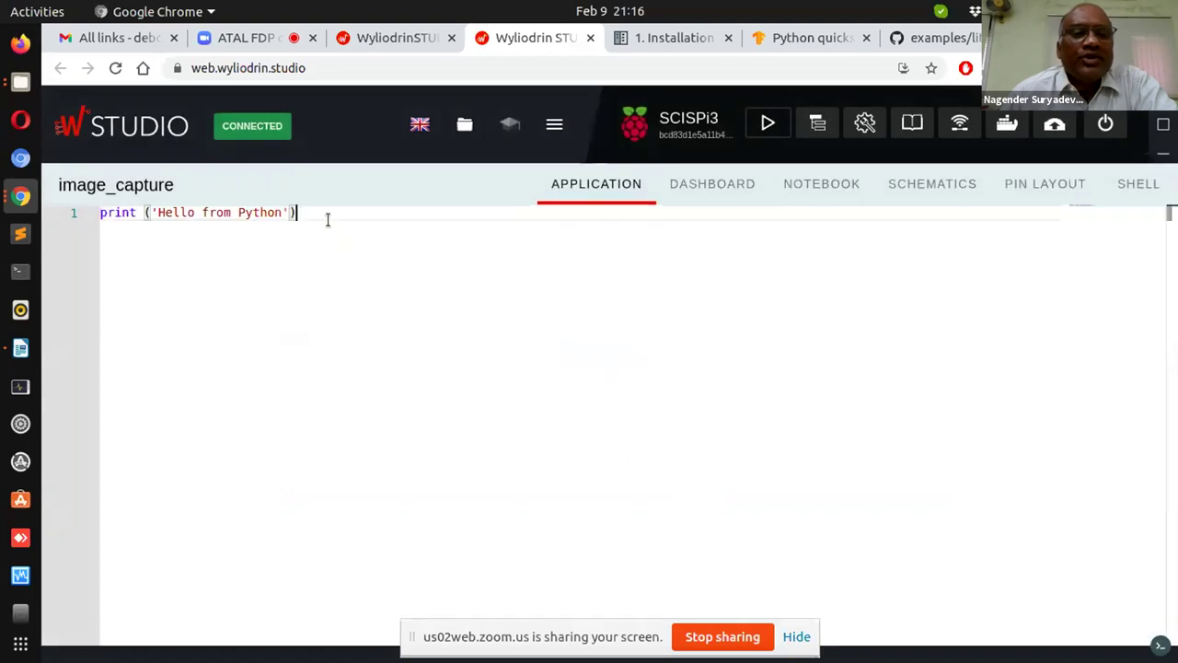
{"action": "key", "text": "BackSpace"}
{"action": "key", "text": "BackSpace"}
{"action": "key", "text": "BackSpace"}
{"action": "key", "text": "BackSpace"}
{"action": "key", "text": "BackSpace"}
{"action": "key", "text": "BackSpace"}
{"action": "key", "text": "BackSpace"}
{"action": "key", "text": "BackSpace"}
{"action": "key", "text": "BackSpace"}
{"action": "key", "text": "BackSpace"}
{"action": "key", "text": "BackSpace"}
{"action": "key", "text": "BackSpace"}
{"action": "key", "text": "BackSpace"}
{"action": "key", "text": "BackSpace"}
{"action": "key", "text": "BackSpace"}
{"action": "key", "text": "BackSpace"}
{"action": "key", "text": "BackSpace"}
{"action": "key", "text": "BackSpace"}
{"action": "key", "text": "BackSpace"}
{"action": "key", "text": "BackSpace"}
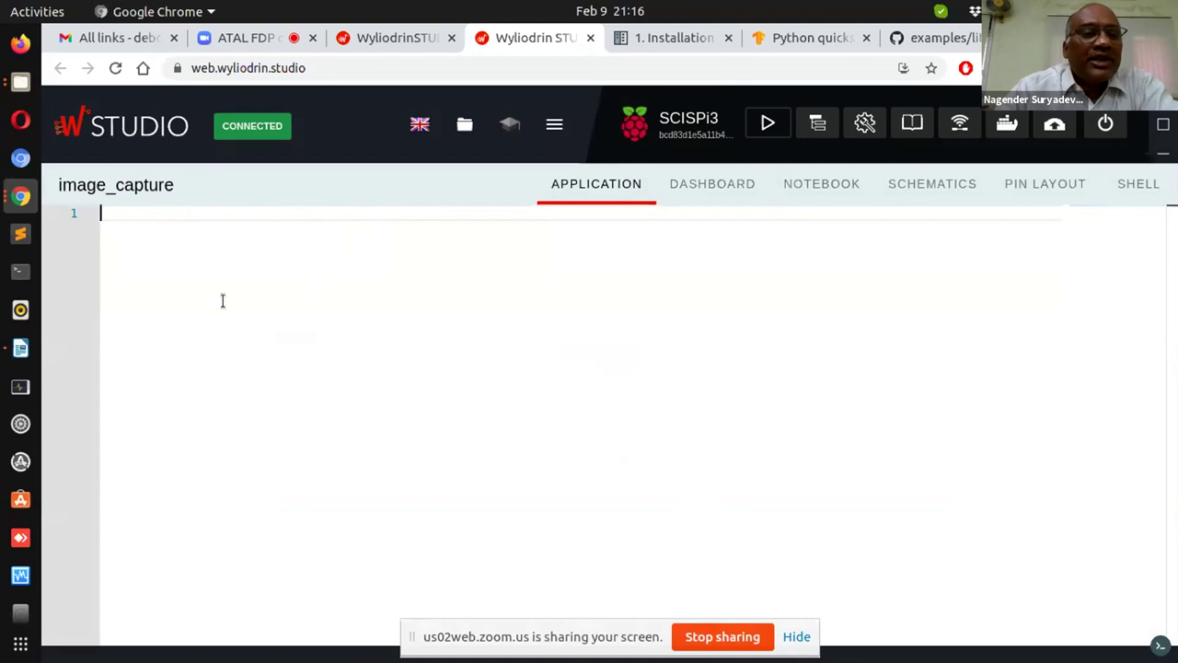
- Switch to the Image Capture document in LibreOffice Writer and select the script from import picamera through the camera.capture line
{"action": "left_click", "coordinate": [20, 348]}
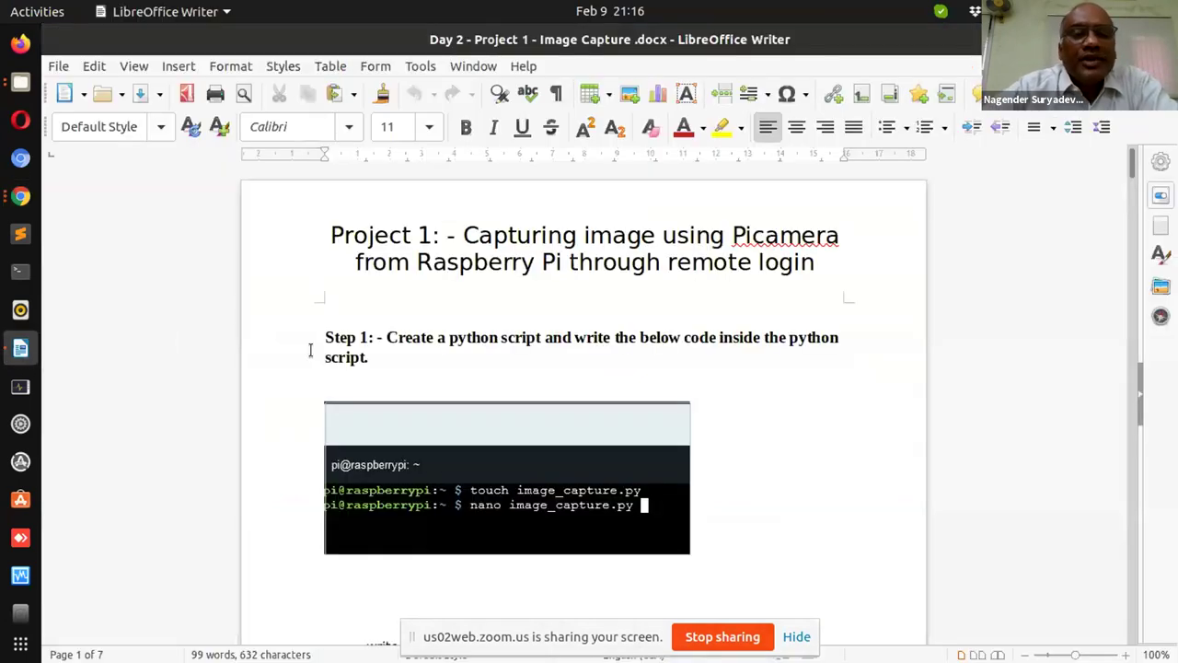
{"action": "scroll", "coordinate": [658, 366], "scroll_direction": "down", "scroll_amount": 8}
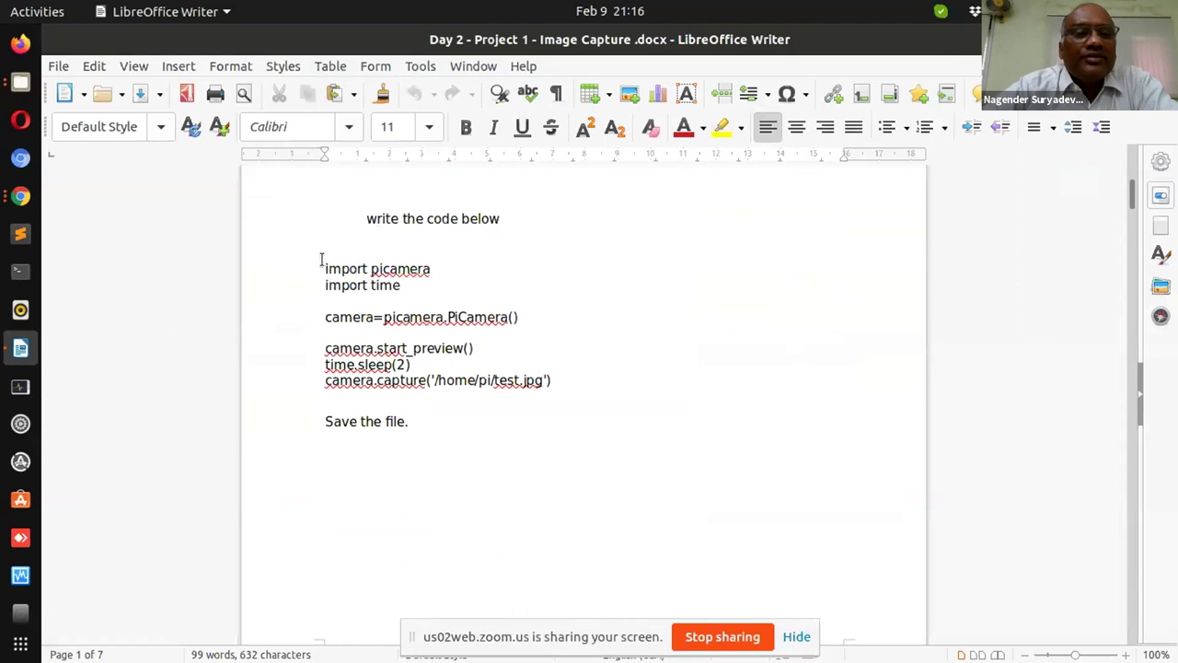
{"action": "left_click_drag", "start_coordinate": [326, 260], "coordinate": [556, 381]}
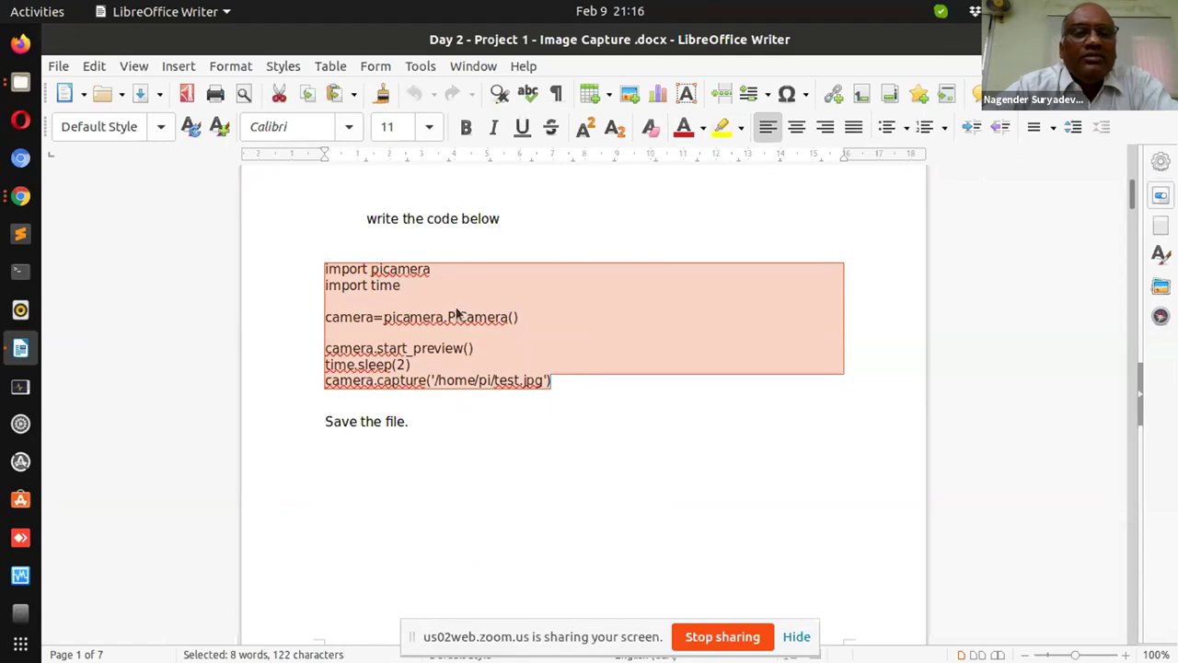
{"action": "key", "text": "alt+Tab"}
{"action": "left_click", "coordinate": [161, 215]}
{"action": "right_click", "coordinate": [161, 215]}
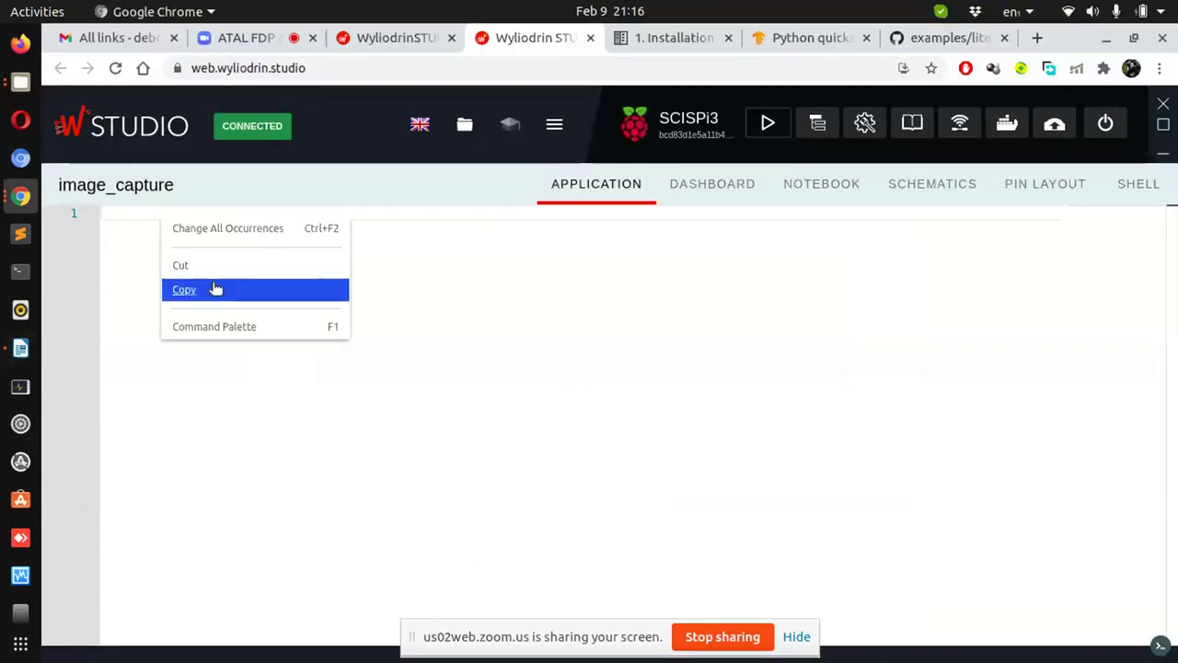
{"action": "right_click", "coordinate": [458, 252]}
{"action": "left_click", "coordinate": [405, 259]}
{"action": "right_click", "coordinate": [410, 264]}
{"action": "left_click", "coordinate": [489, 369]}
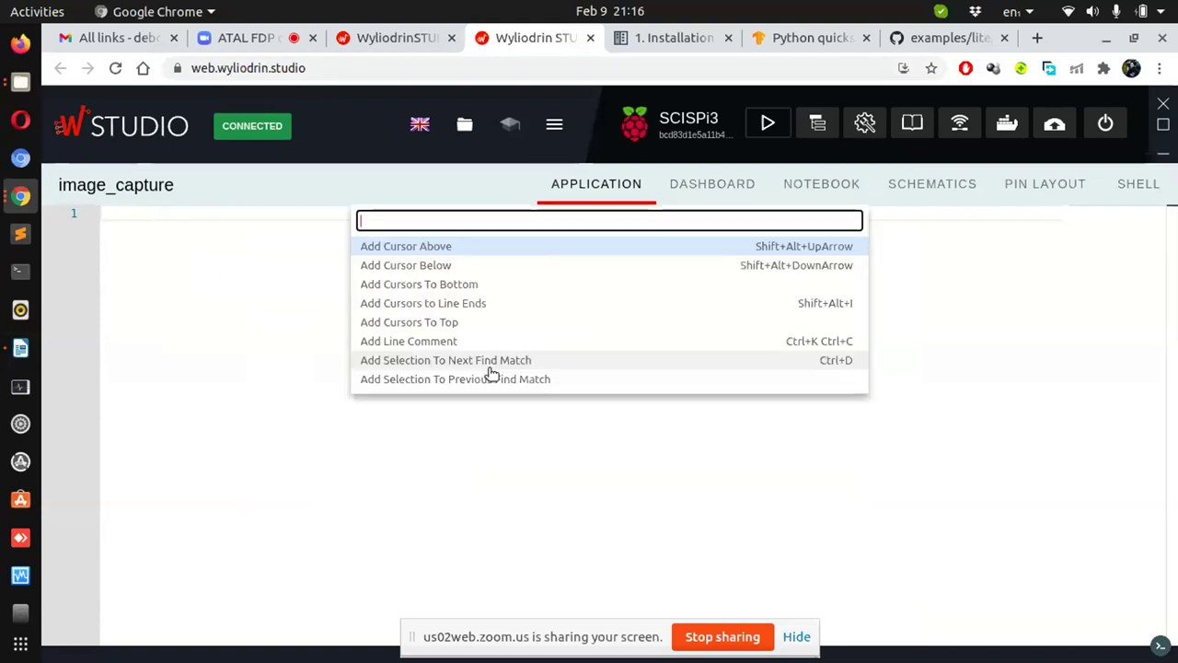
{"action": "left_click", "coordinate": [475, 368]}
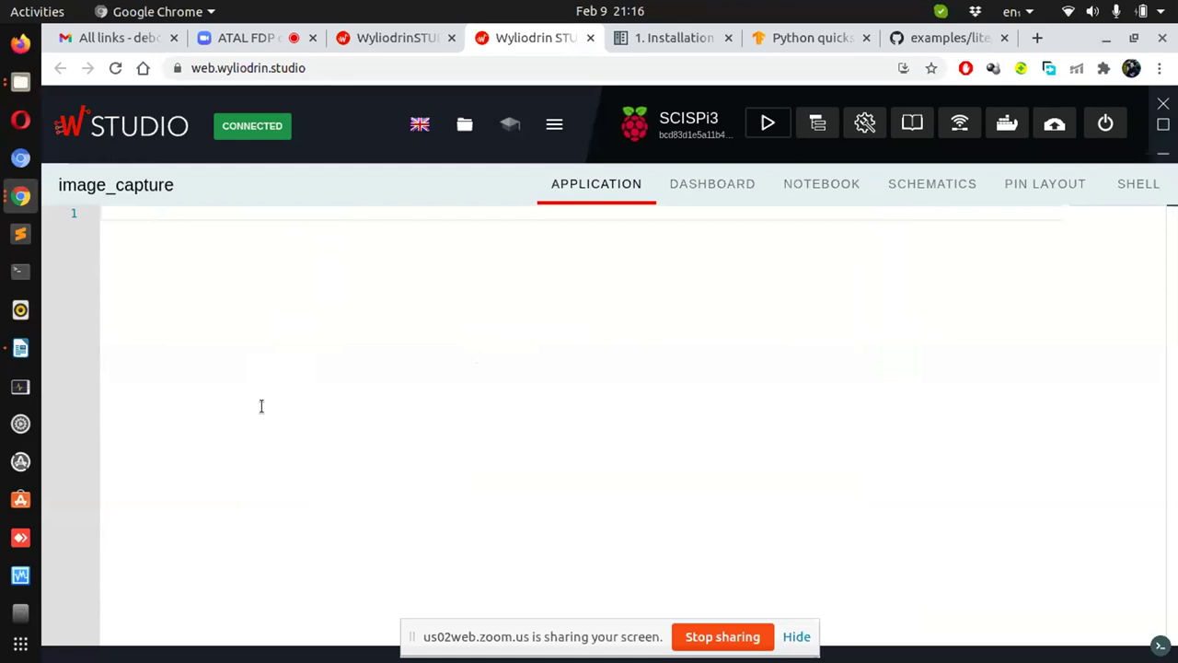
- Copy the selected Picamera script from the Writer document and paste it into the empty image_capture code in Wyliodrin STUDIO
{"action": "key", "text": "alt+Tab"}
{"action": "right_click", "coordinate": [378, 324]}
{"action": "left_click", "coordinate": [414, 363]}
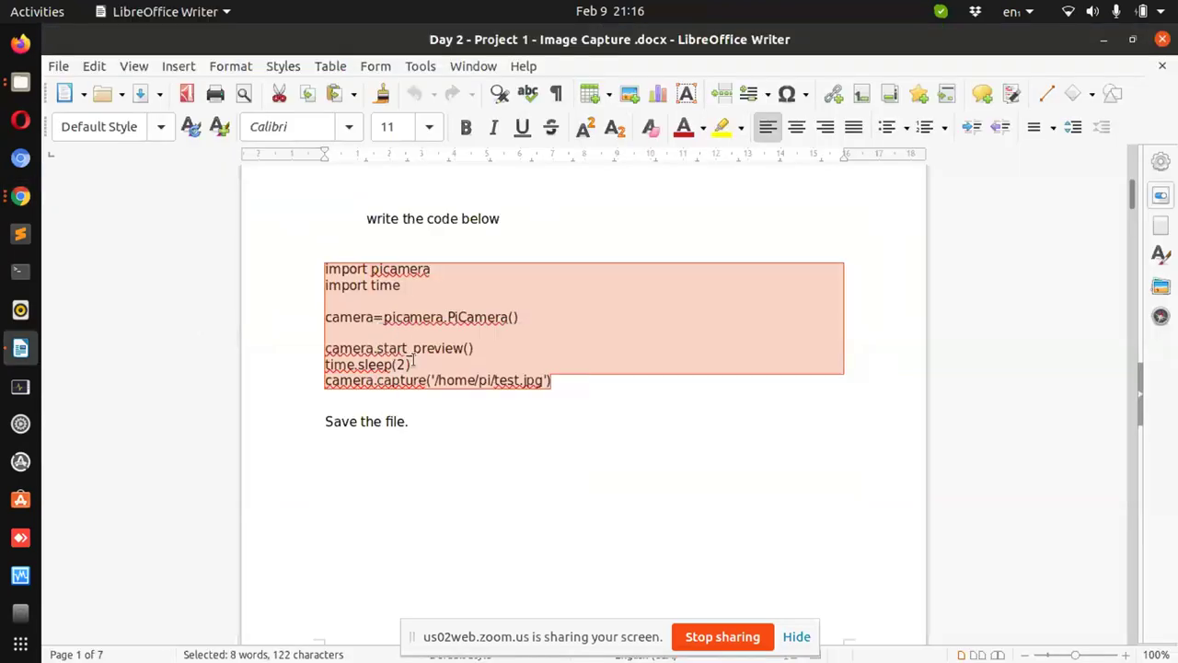
{"action": "key", "text": "ctrl+v"}
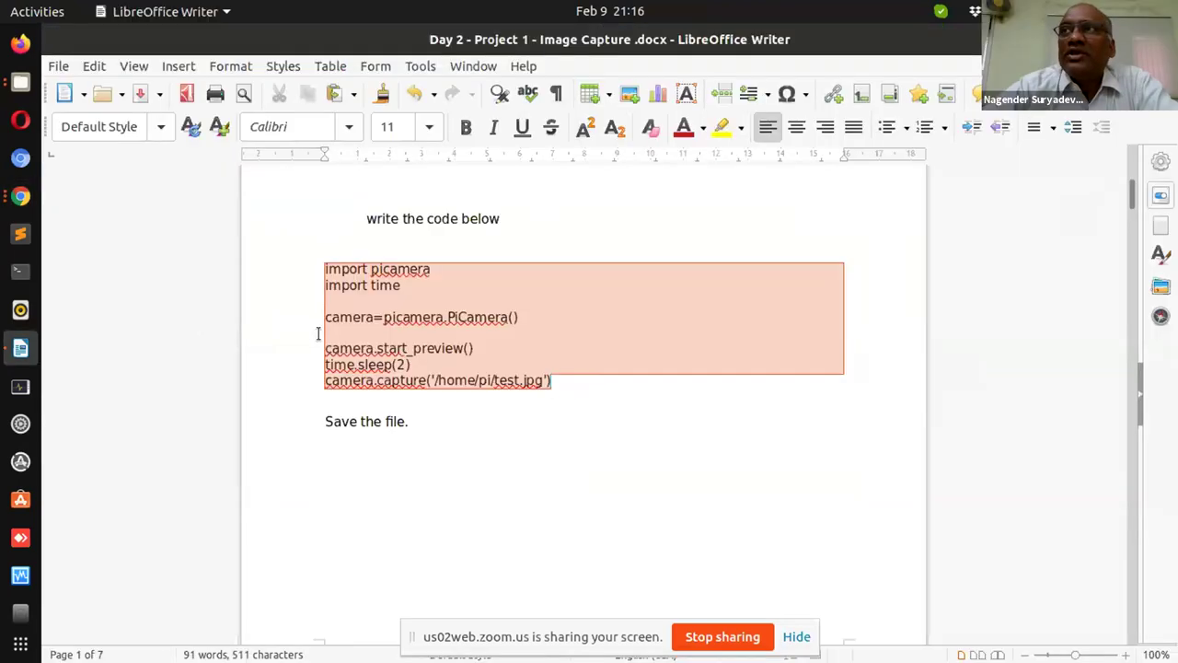
{"action": "key", "text": "alt+Tab"}
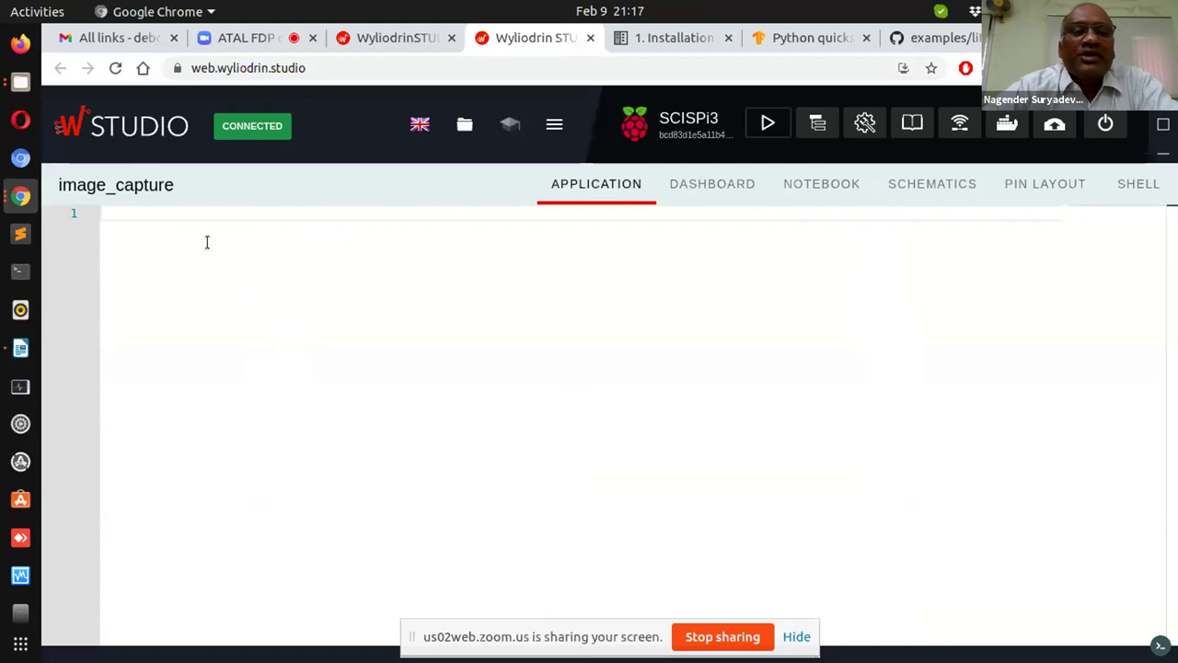
{"action": "key", "text": "ctrl+v"}
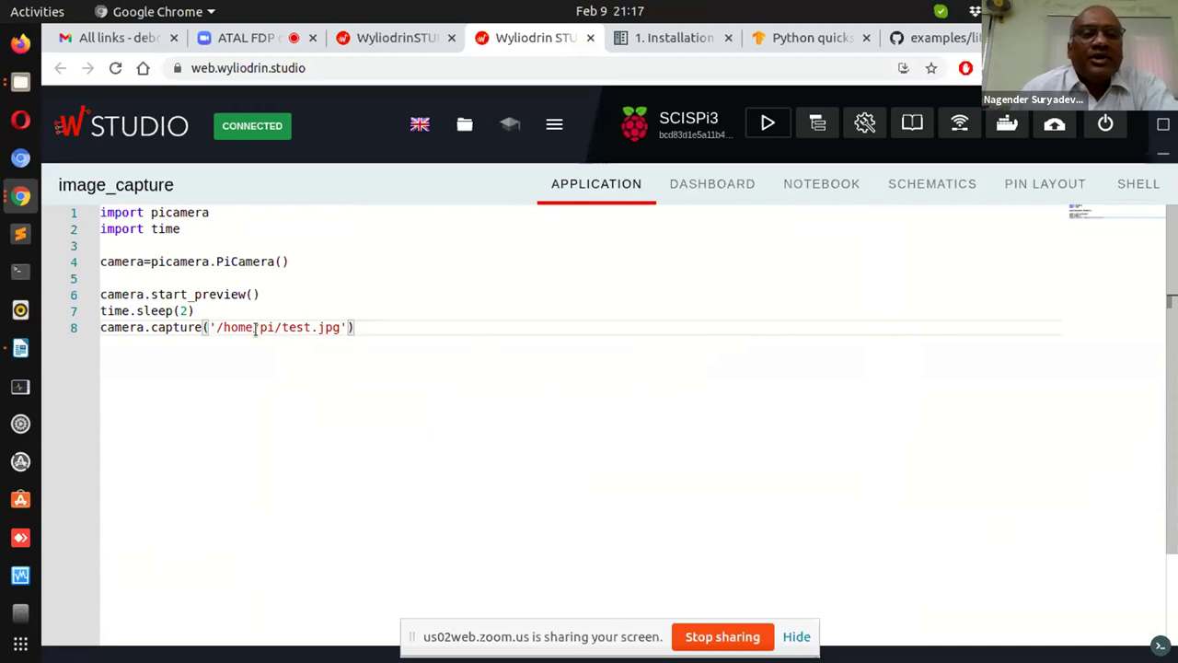
- Change the capture path in the script to /home/pi/test100.jpg and run the project on the connected Raspberry Pi
{"action": "left_click", "coordinate": [311, 328]}
{"action": "type", "text": "100"}
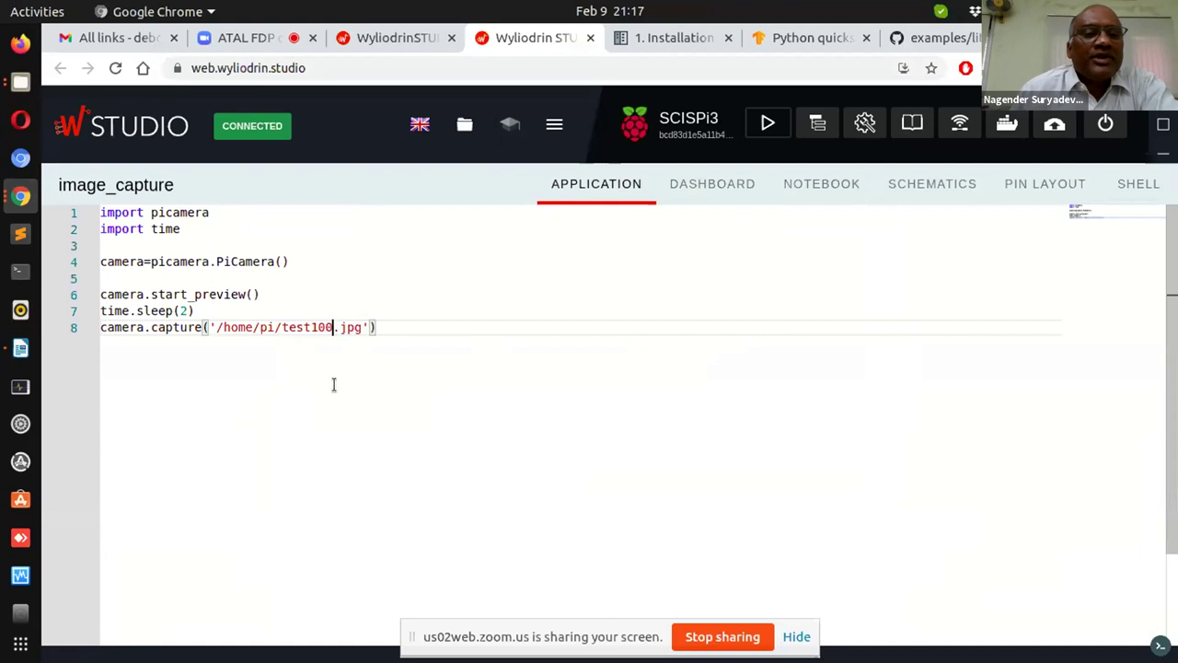
{"action": "left_click", "coordinate": [324, 385]}
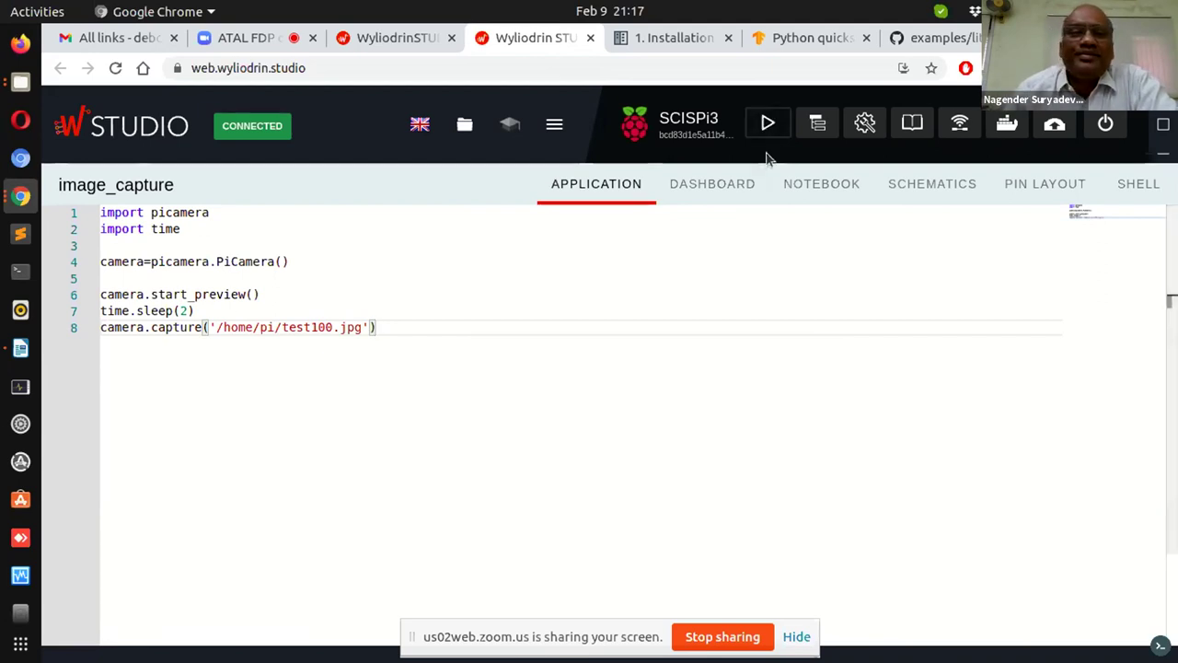
{"action": "left_click", "coordinate": [776, 121]}
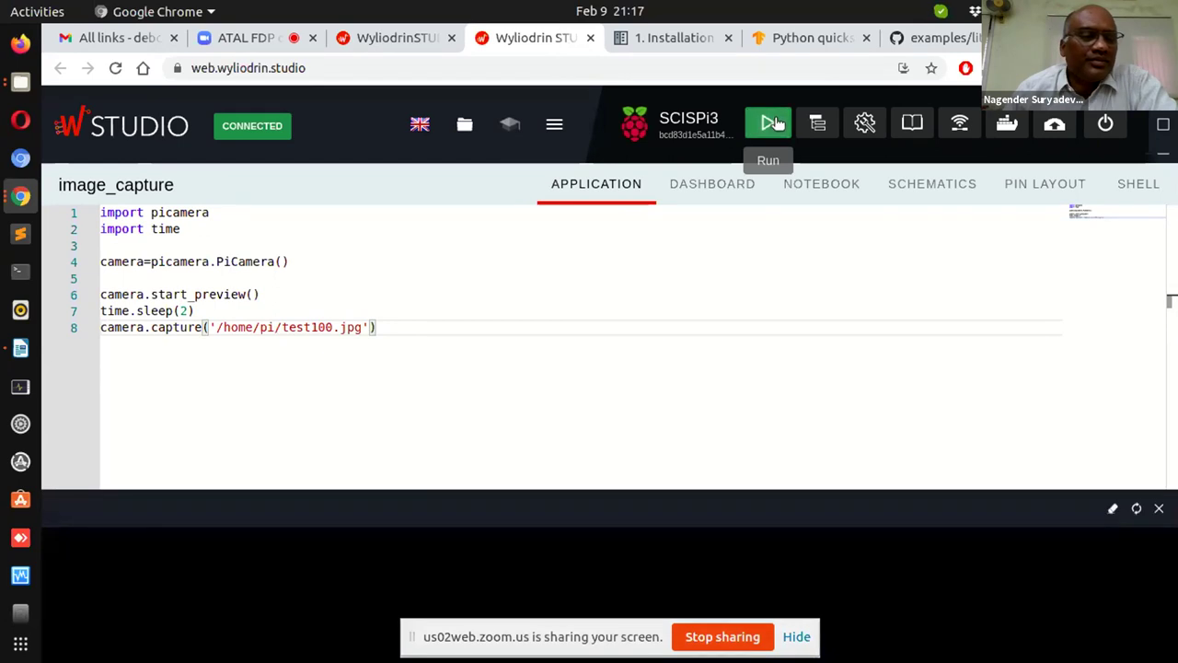